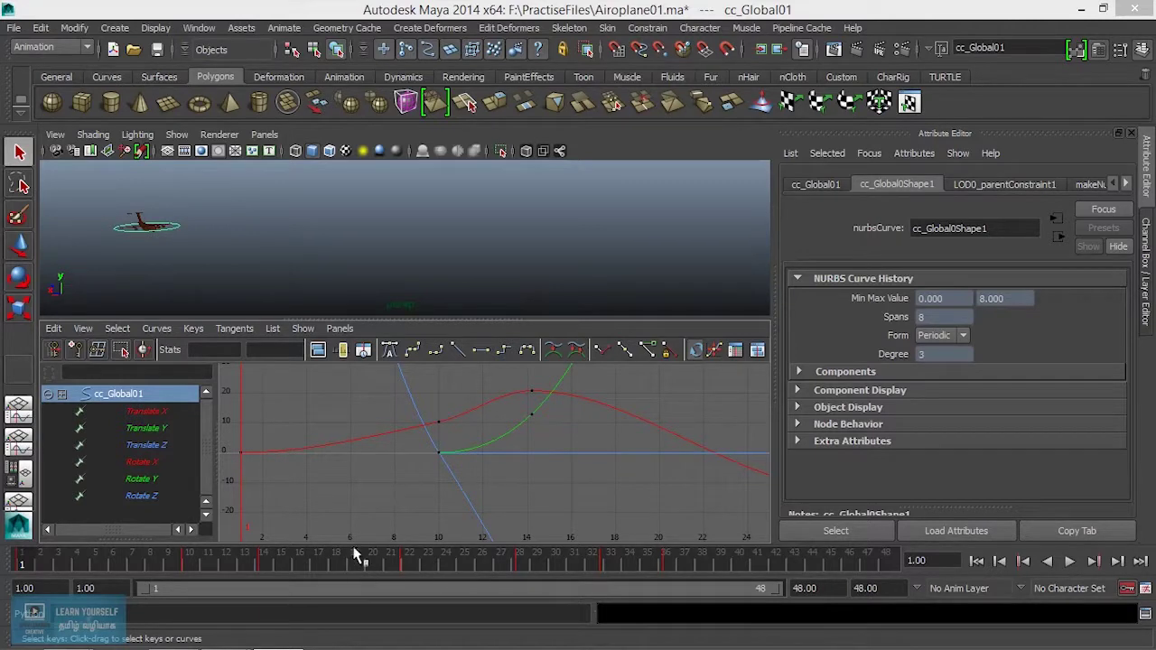
Deselect cc_Global01 by clicking empty space in the viewport.
{"action": "left_click", "coordinate": [410, 221]}
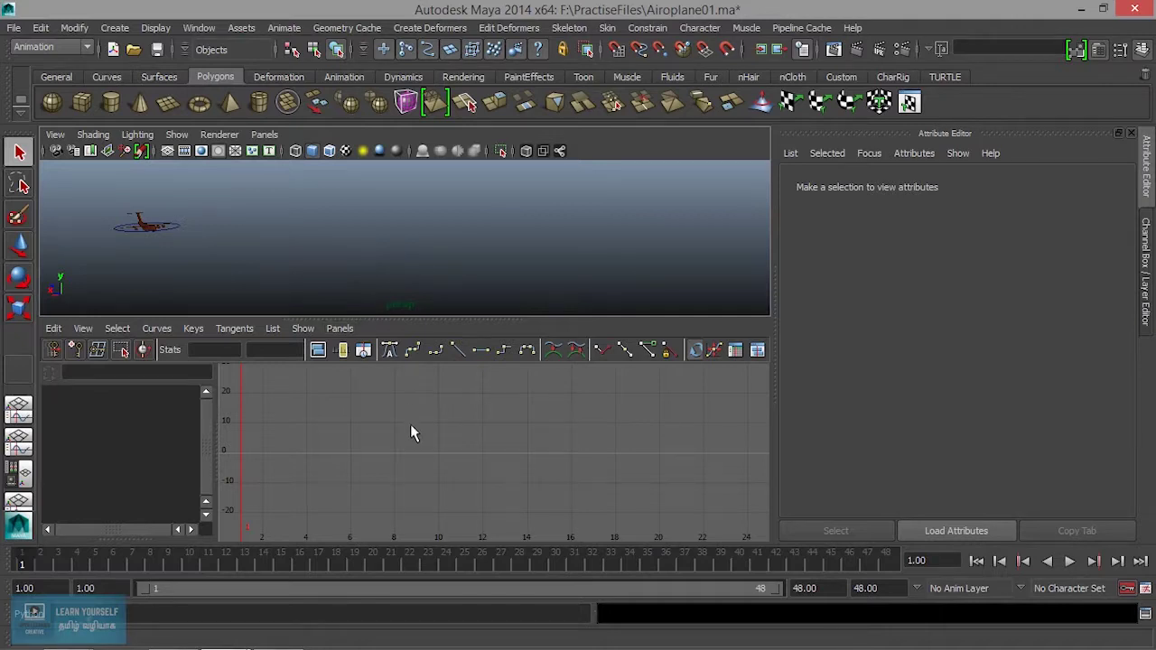
Turn off Auto Keyframe and play back the airplane's flight from the first frame.
{"action": "middle_click_drag", "start_coordinate": [248, 252], "coordinate": [268, 248], "text": "alt"}
{"action": "left_click", "coordinate": [1068, 562]}
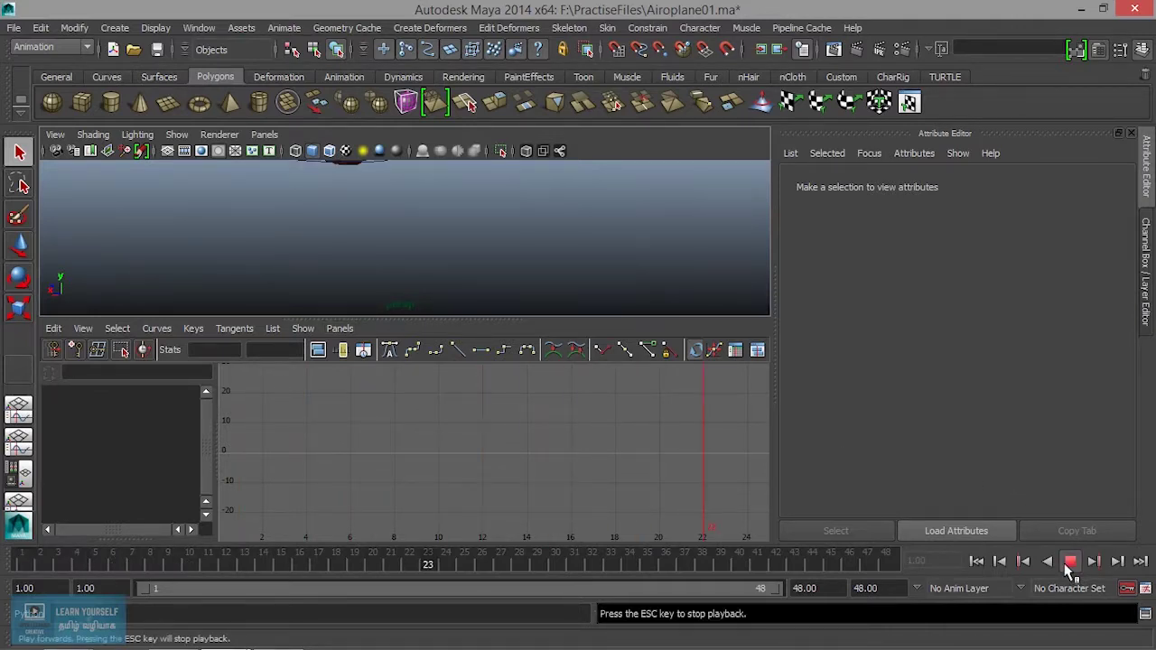
{"action": "left_click", "coordinate": [1070, 562]}
{"action": "left_click", "coordinate": [1127, 588]}
{"action": "left_click", "coordinate": [976, 561]}
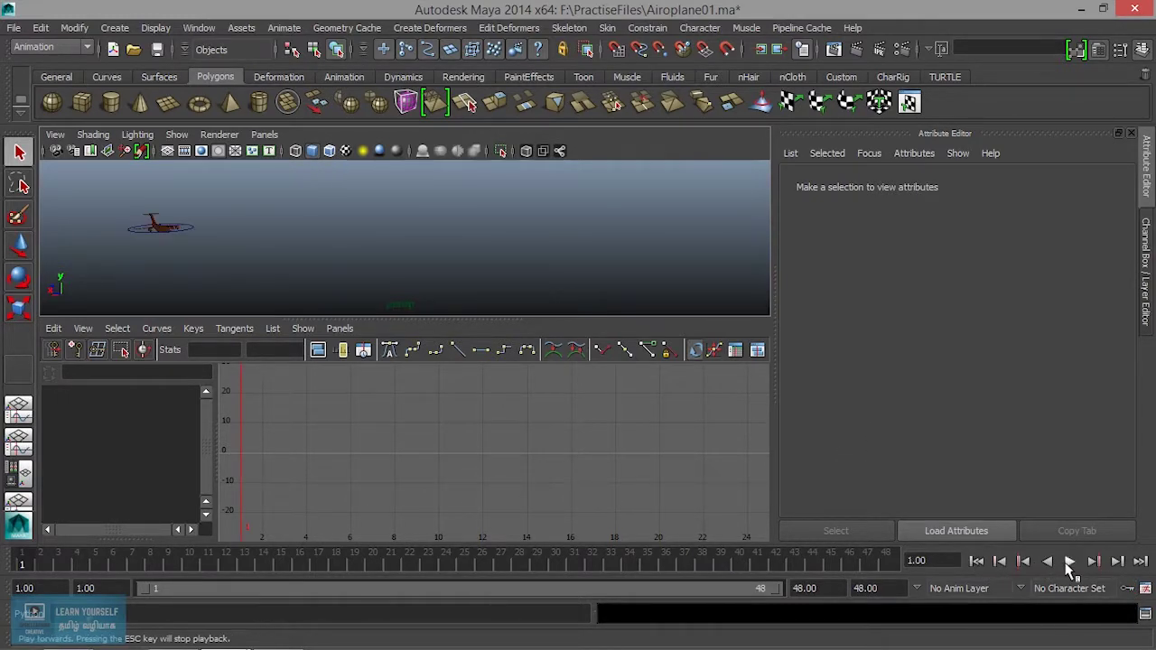
{"action": "left_click", "coordinate": [1069, 562]}
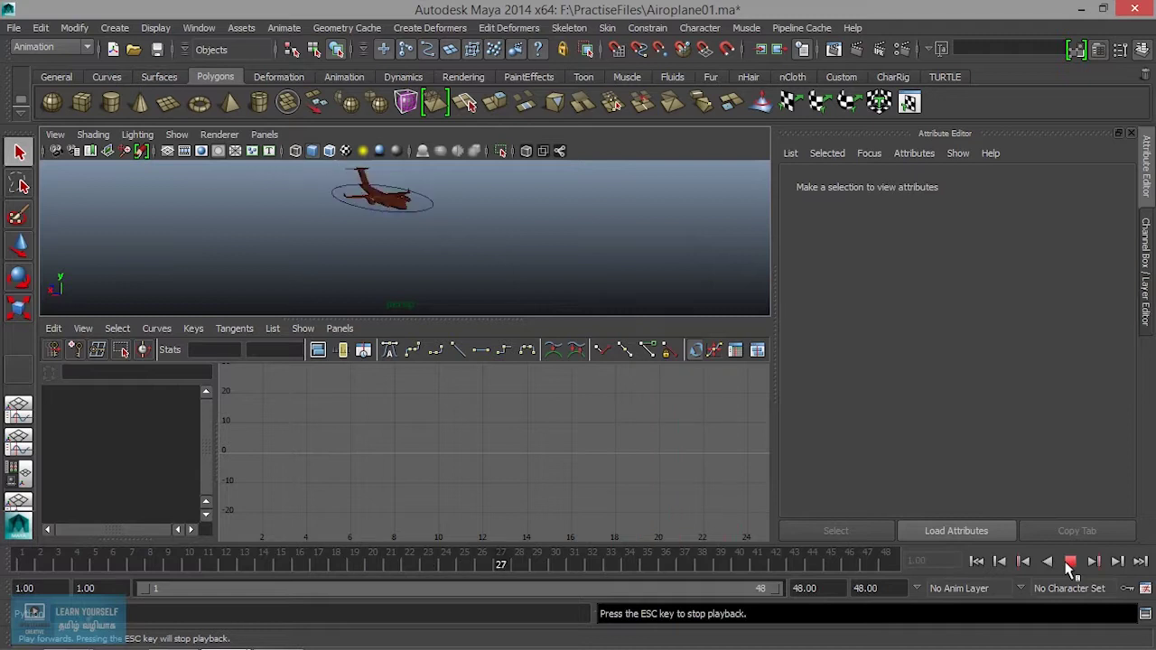
{"action": "left_click", "coordinate": [1069, 562]}
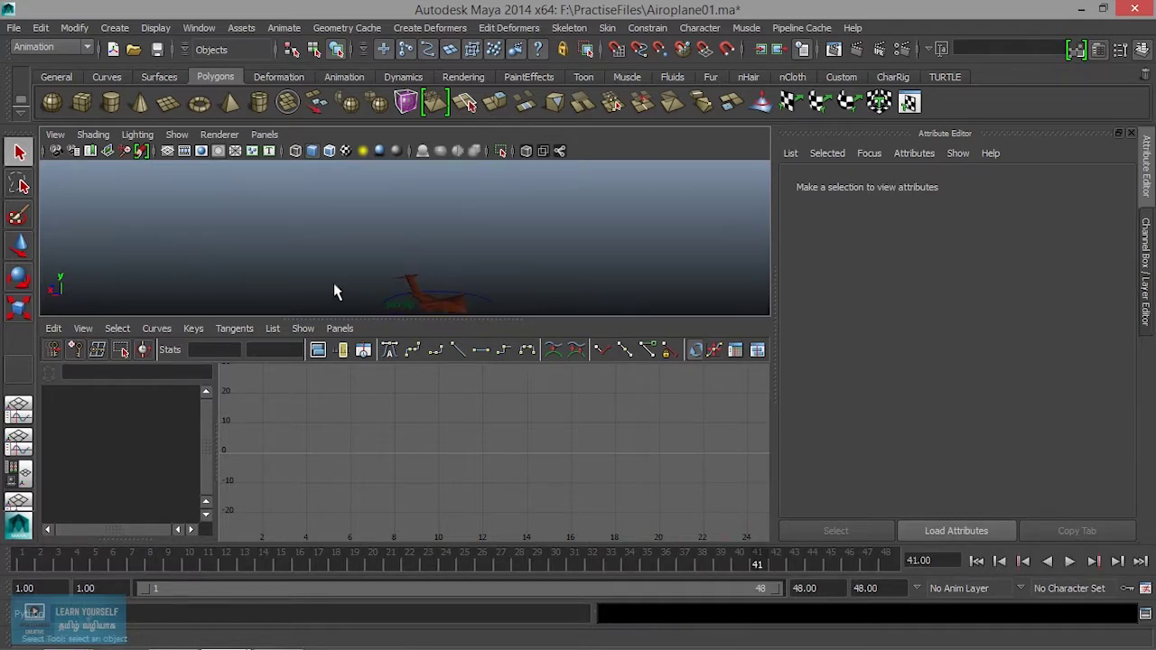
Orbit and replay the flight, then select the cc_Global01 circle at frame 25.
{"action": "mouse_move", "coordinate": [477, 250]}
{"action": "left_mouse_down", "text": "alt"}
{"action": "mouse_move", "coordinate": [368, 240]}
{"action": "mouse_move", "coordinate": [388, 222]}
{"action": "mouse_move", "coordinate": [304, 227]}
{"action": "mouse_move", "coordinate": [312, 258]}
{"action": "mouse_move", "coordinate": [269, 245]}
{"action": "mouse_move", "coordinate": [331, 258]}
{"action": "left_mouse_up", "text": "alt"}
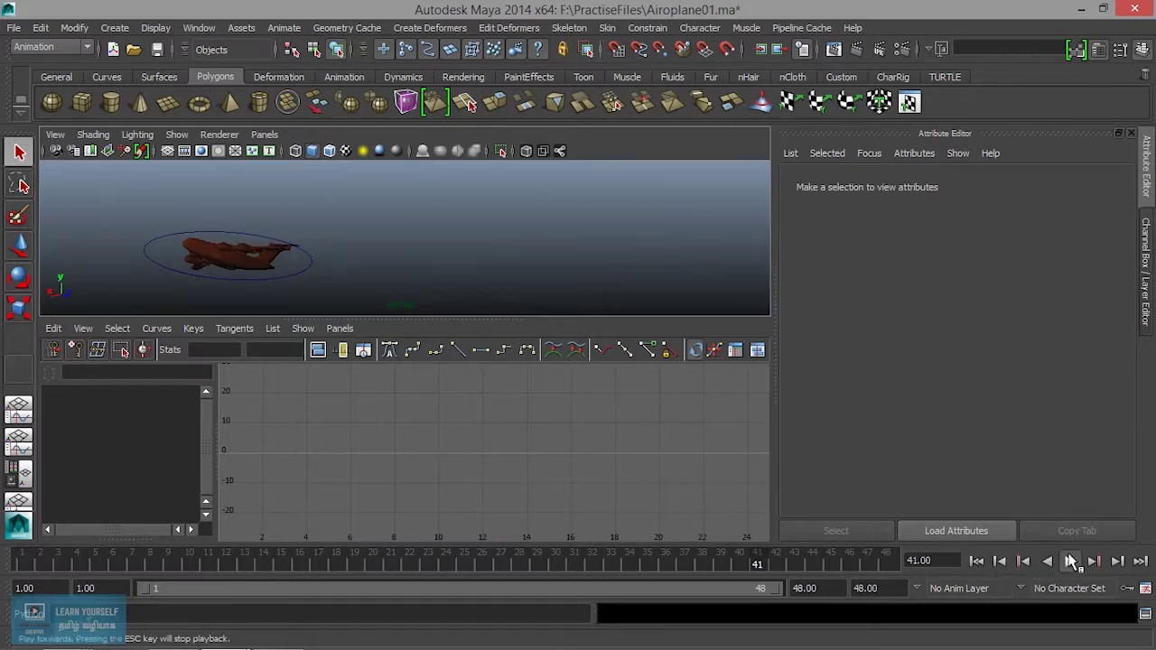
{"action": "left_click", "coordinate": [1070, 561]}
{"action": "left_click", "coordinate": [1070, 561]}
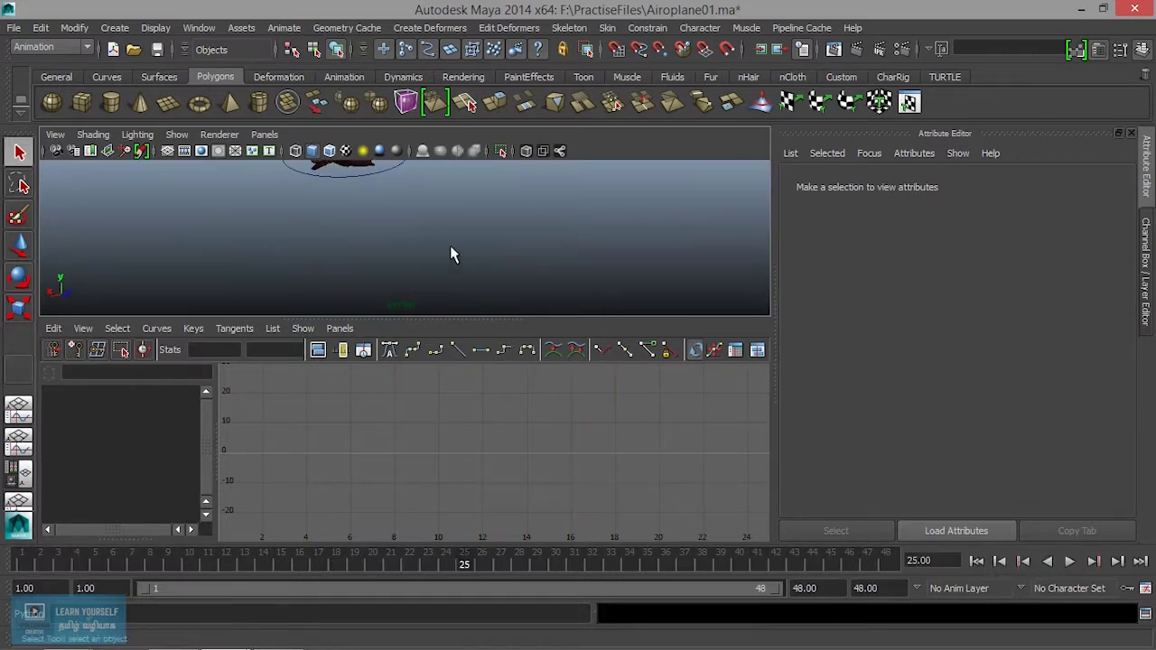
{"action": "mouse_move", "coordinate": [400, 251]}
{"action": "left_mouse_down", "text": "alt"}
{"action": "mouse_move", "coordinate": [421, 291]}
{"action": "mouse_move", "coordinate": [392, 207]}
{"action": "mouse_move", "coordinate": [492, 206]}
{"action": "left_mouse_up", "text": "alt"}
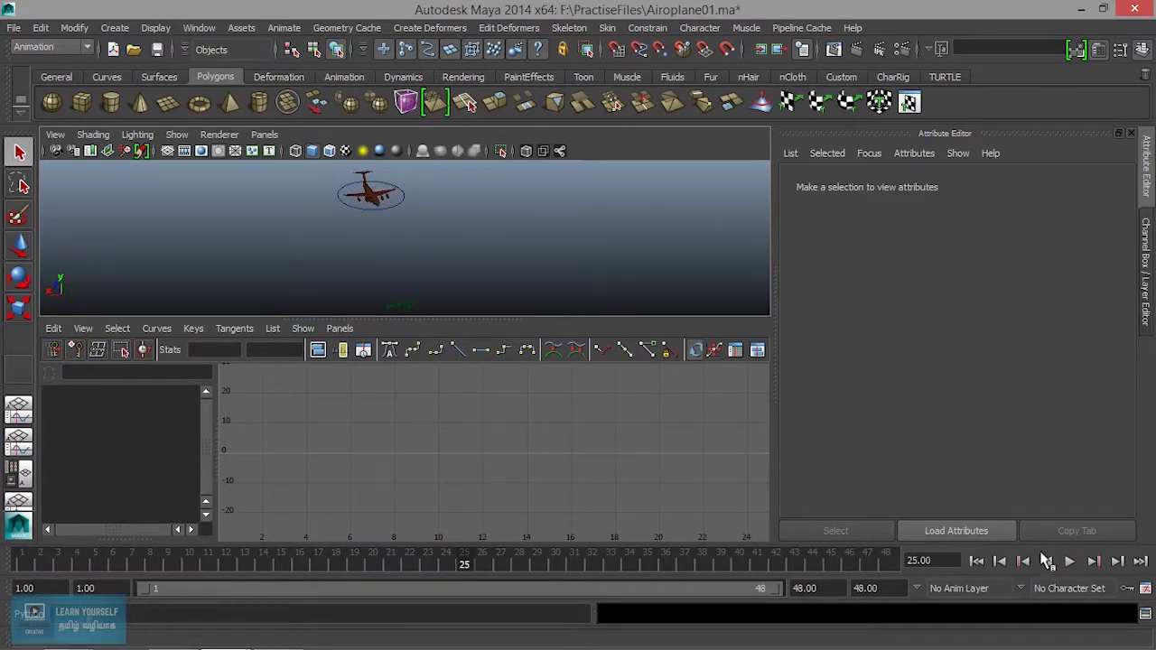
{"action": "left_click", "coordinate": [1068, 561]}
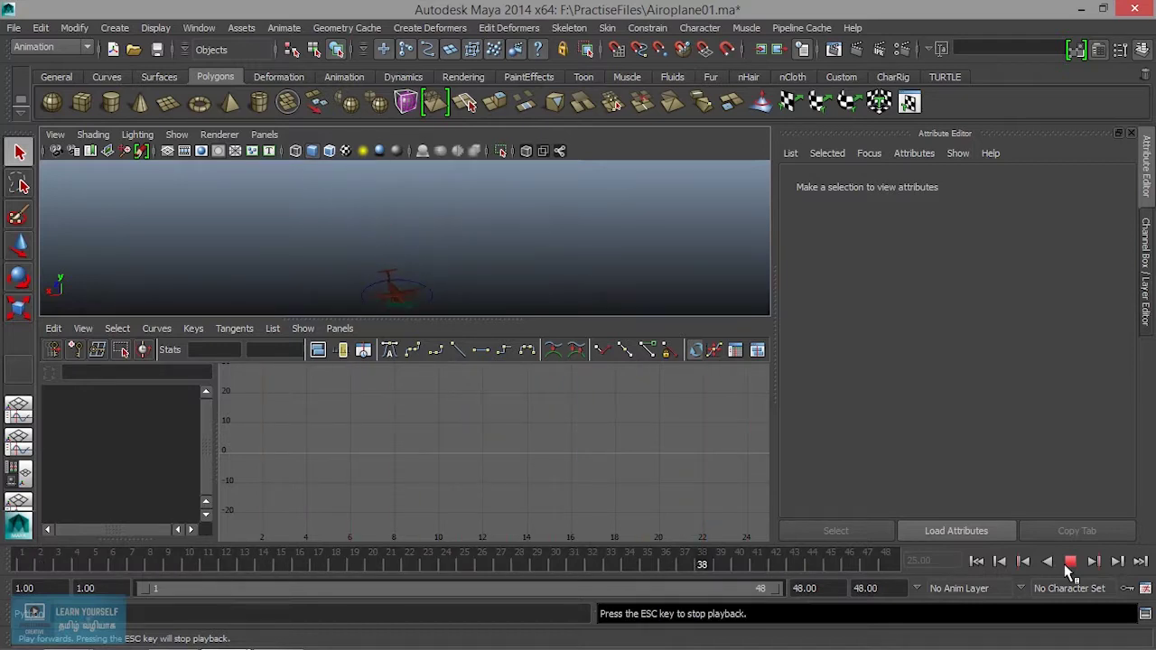
{"action": "left_click", "coordinate": [1068, 562]}
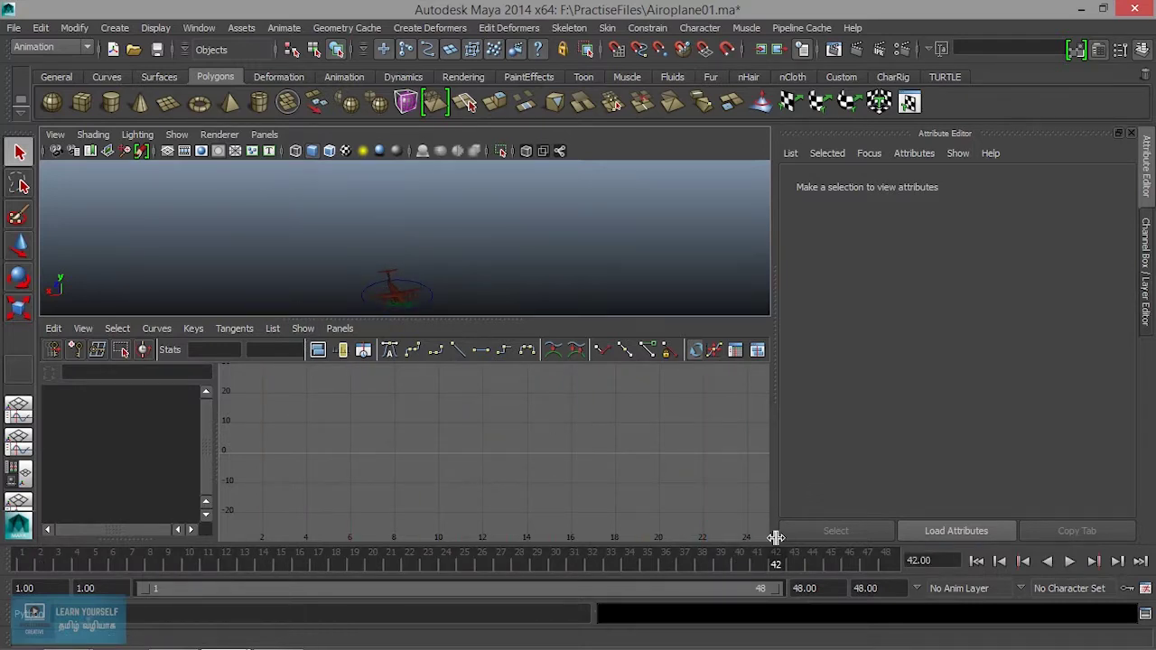
{"action": "mouse_move", "coordinate": [377, 558]}
{"action": "left_mouse_down"}
{"action": "mouse_move", "coordinate": [330, 563]}
{"action": "mouse_move", "coordinate": [465, 562]}
{"action": "left_mouse_up"}
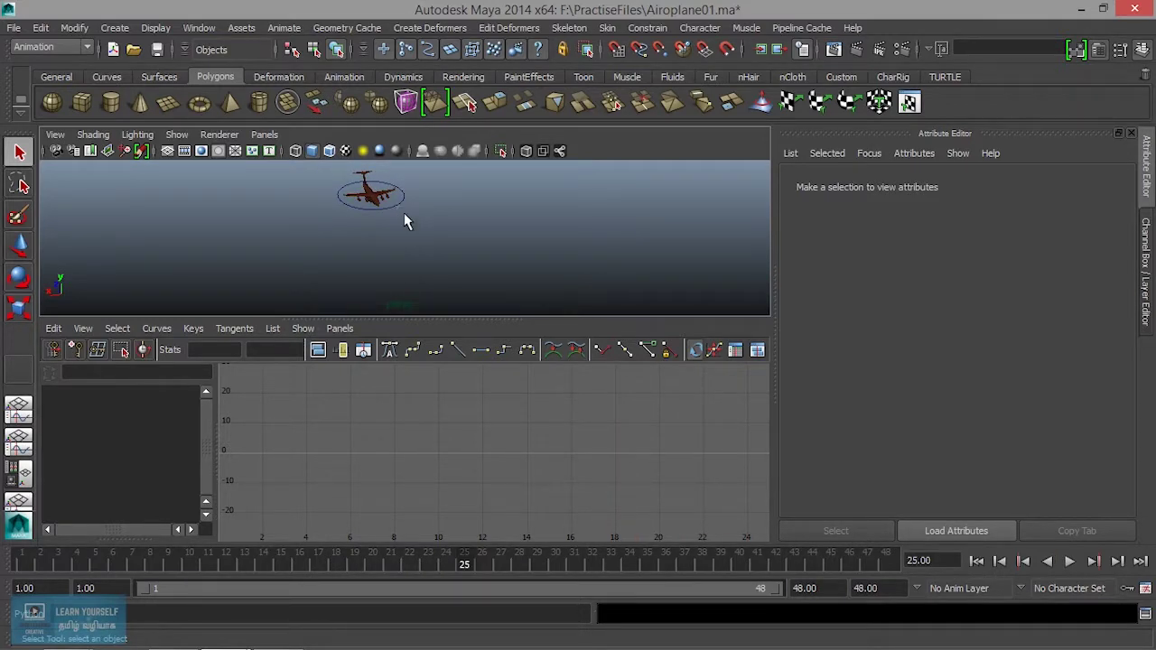
{"action": "left_click", "coordinate": [396, 201]}
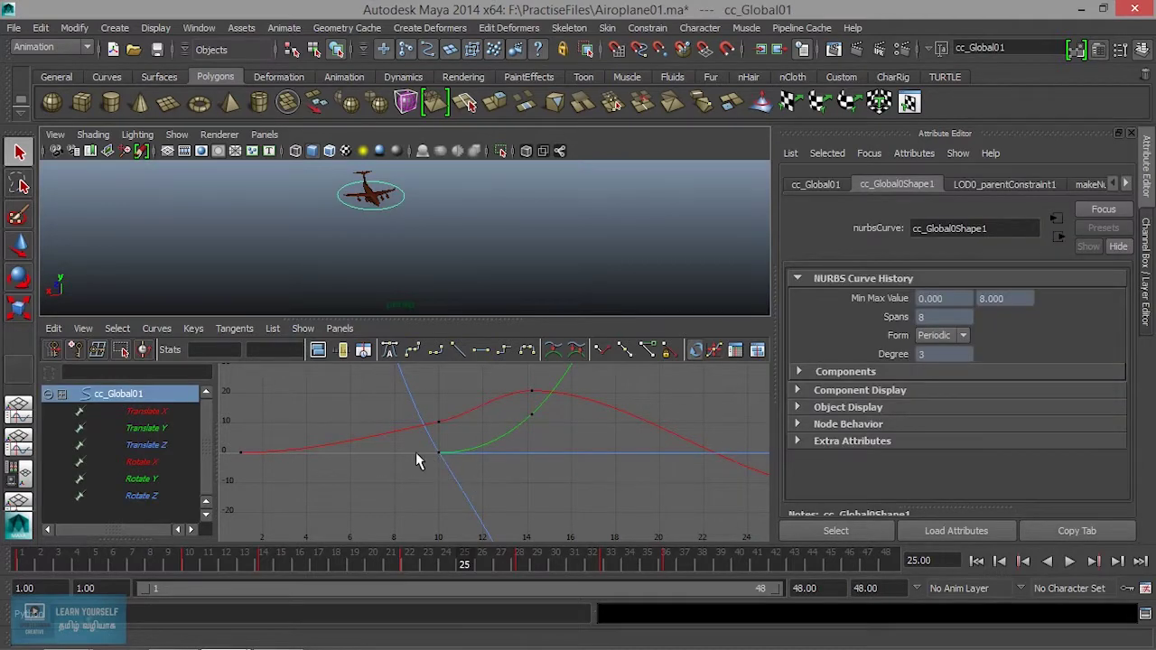
Set the current time to frame 19 on the time slider.
{"action": "left_click", "coordinate": [401, 561]}
{"action": "right_click", "coordinate": [400, 560]}
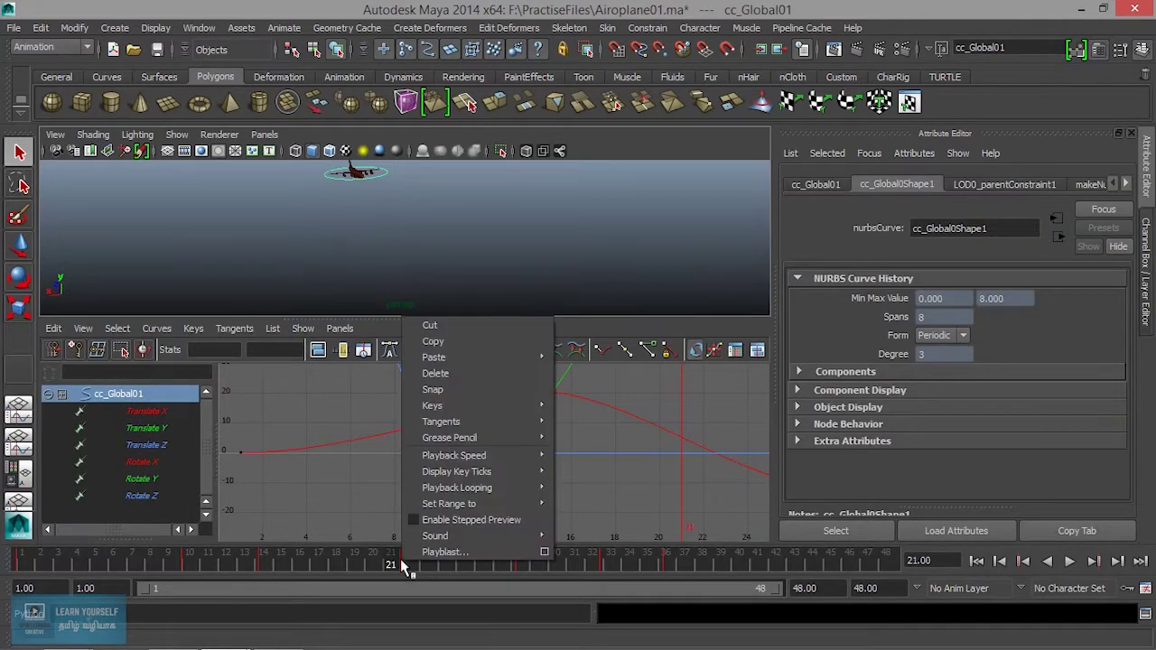
{"action": "left_click", "coordinate": [354, 560]}
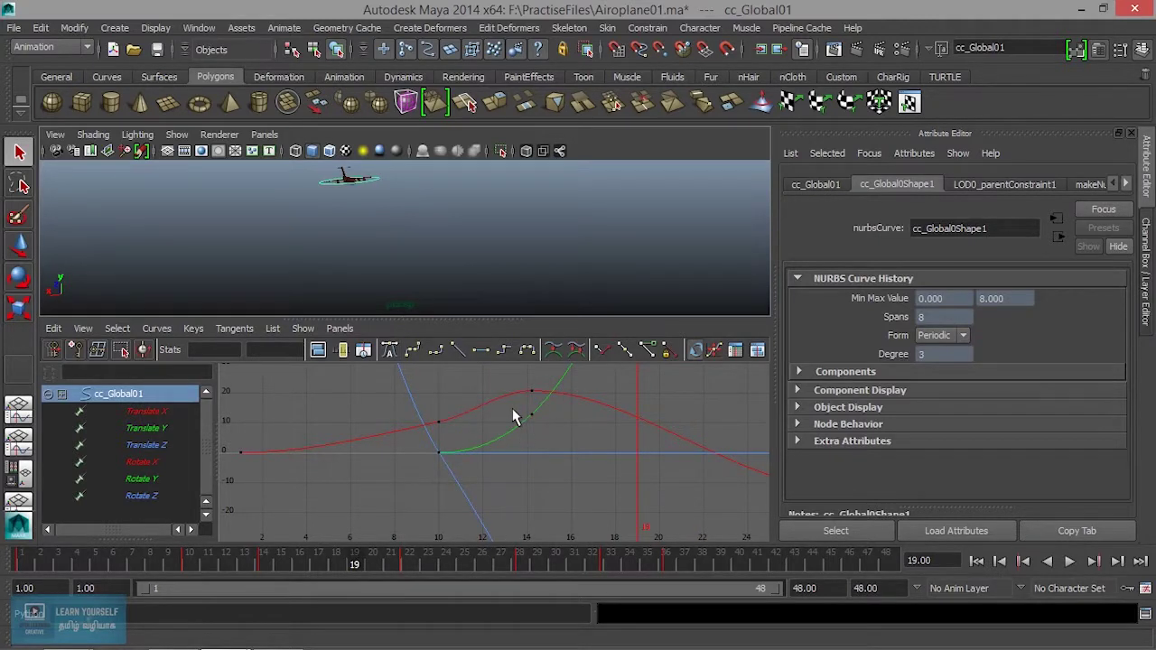
Select the Translate Y key near frame 14 in the Graph Editor, restoring it with Ctrl+Z.
{"action": "left_click_drag", "start_coordinate": [514, 406], "coordinate": [549, 436]}
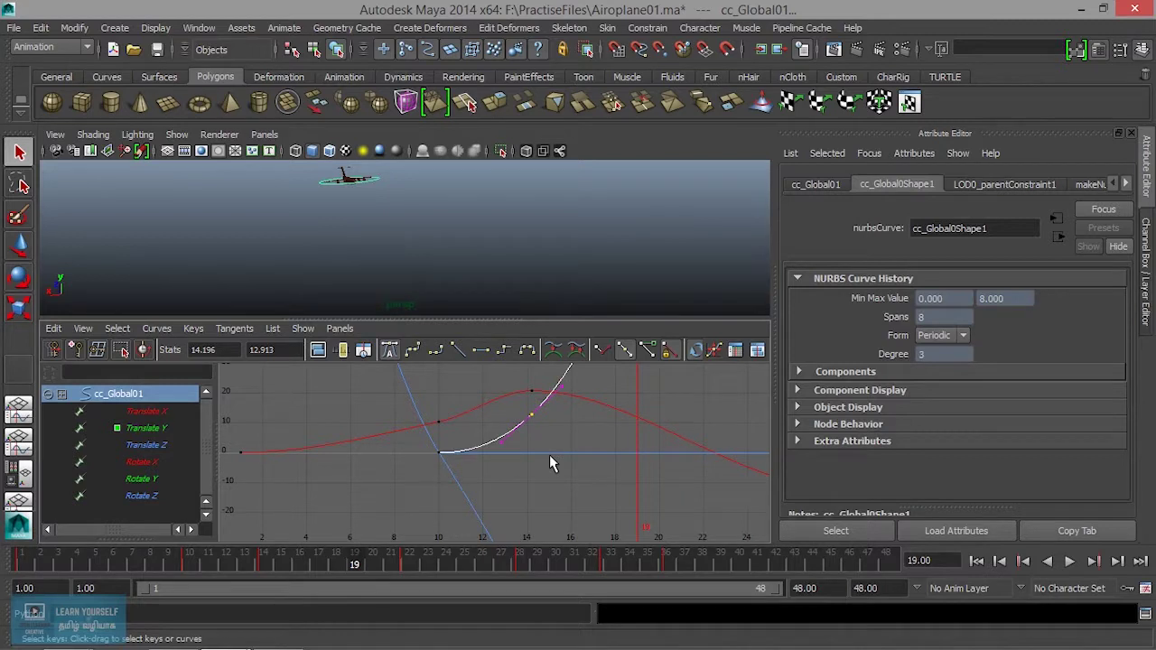
{"action": "left_click", "coordinate": [550, 456]}
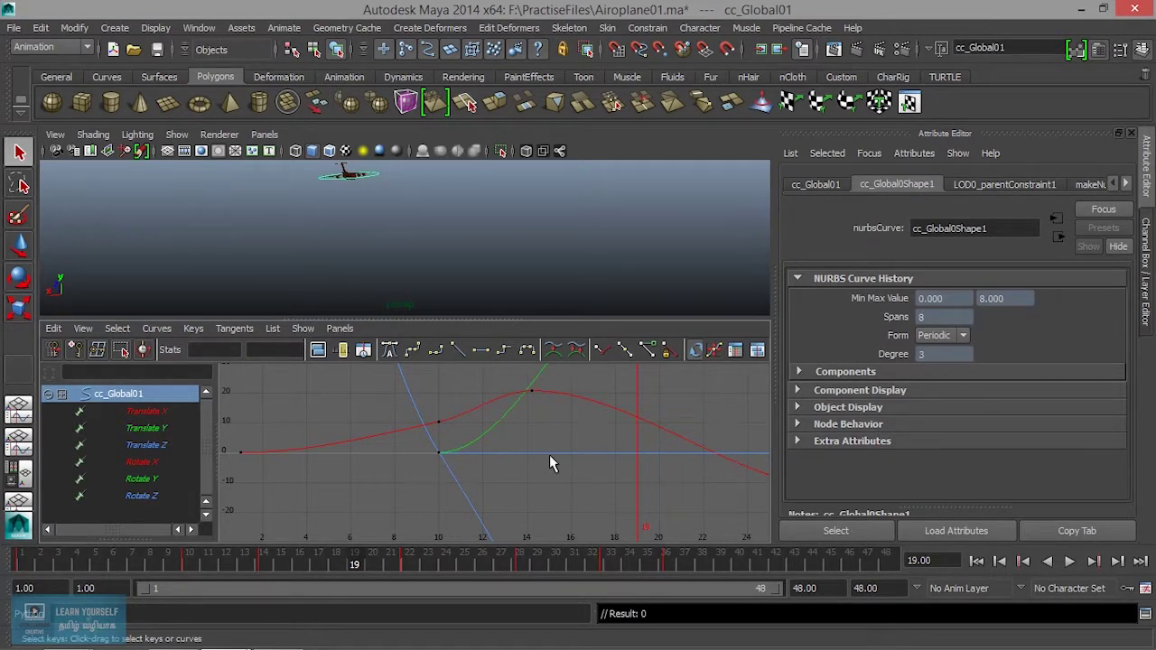
{"action": "key", "text": "ctrl+z"}
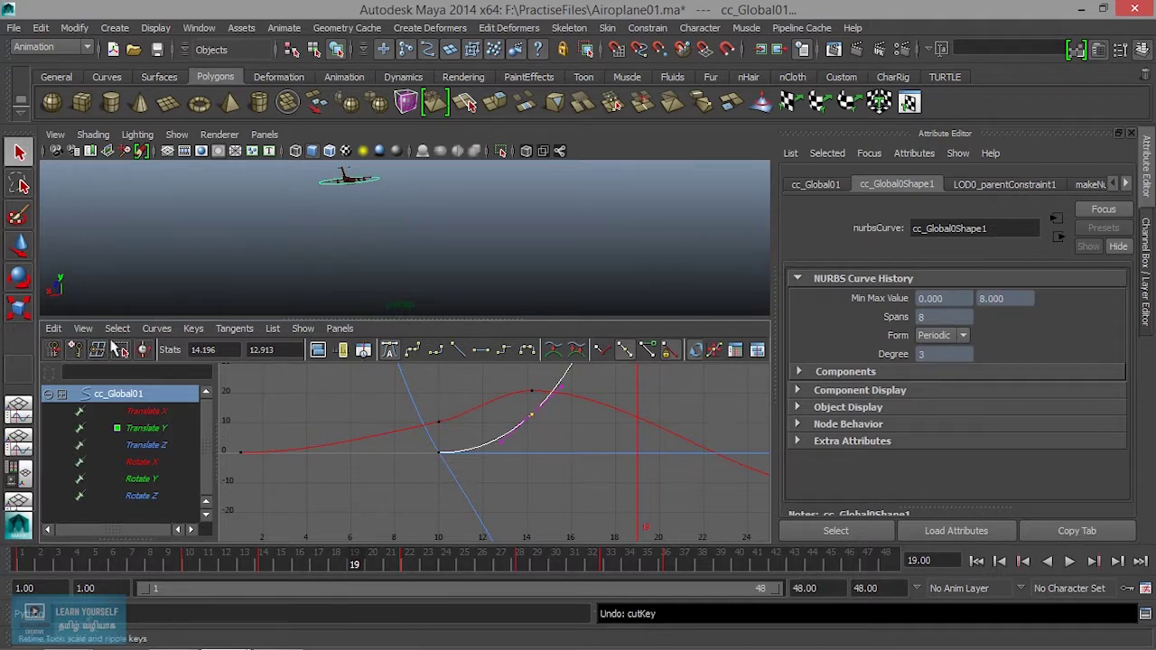
{"action": "left_click", "coordinate": [54, 328]}
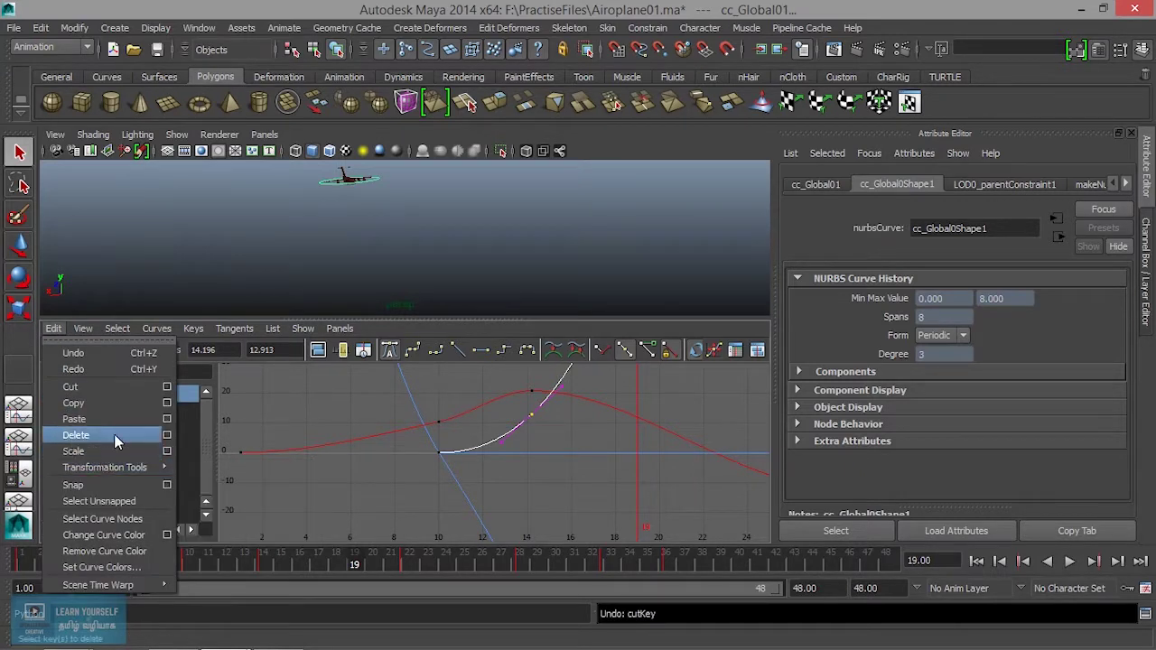
Delete the selected Translate Y key using Delete Keys Options with Time range All.
{"action": "left_click", "coordinate": [168, 436]}
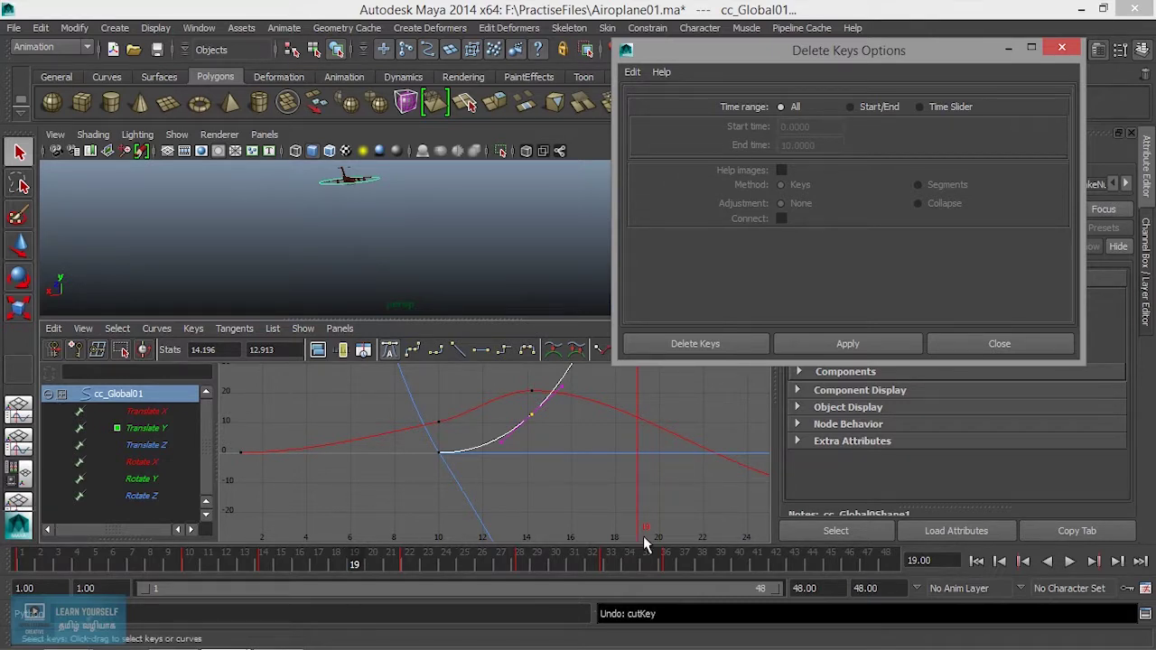
{"action": "left_click", "coordinate": [847, 344]}
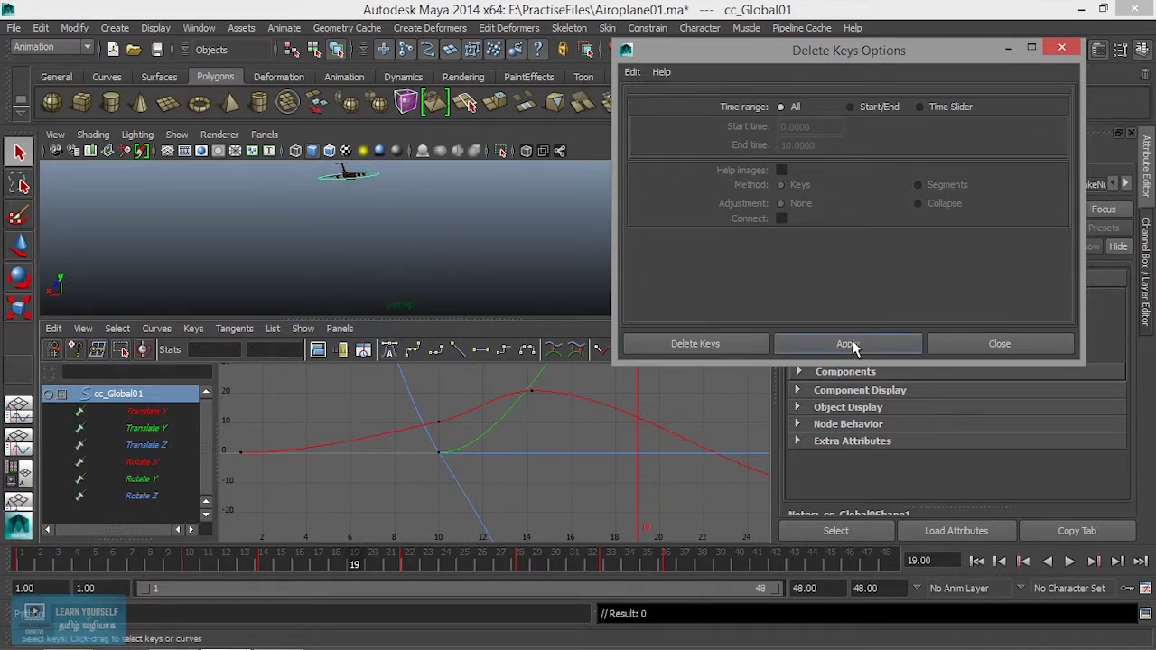
{"action": "left_click", "coordinate": [426, 231]}
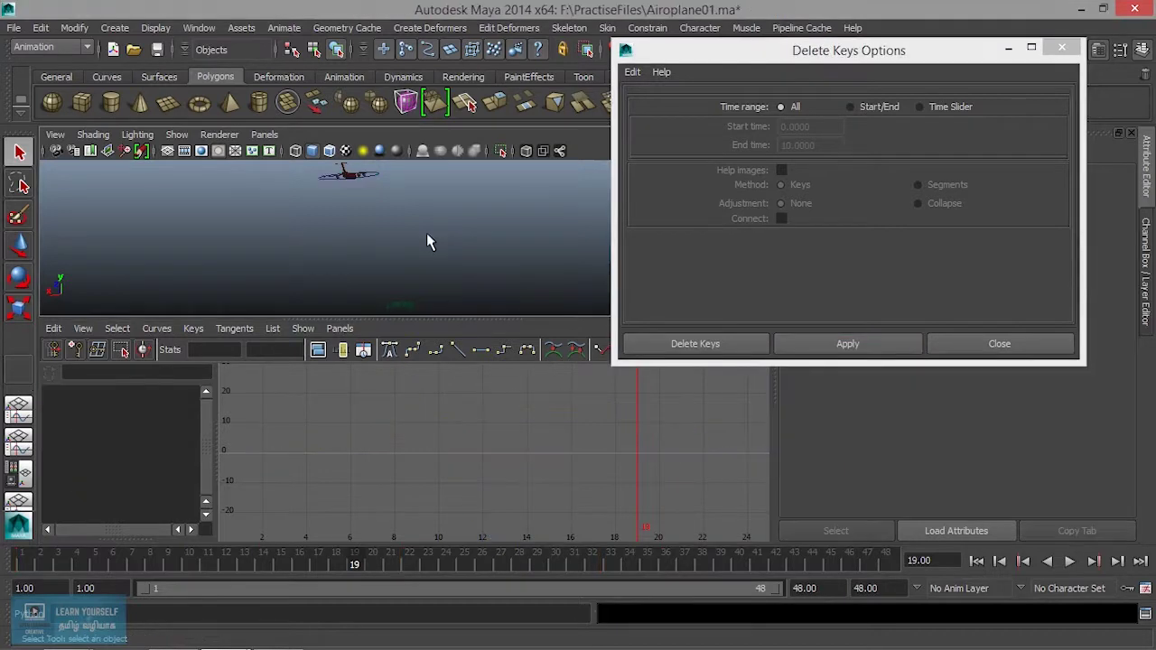
Reselect cc_Global01 and delete all its keys across the whole time range.
{"action": "left_click", "coordinate": [355, 194]}
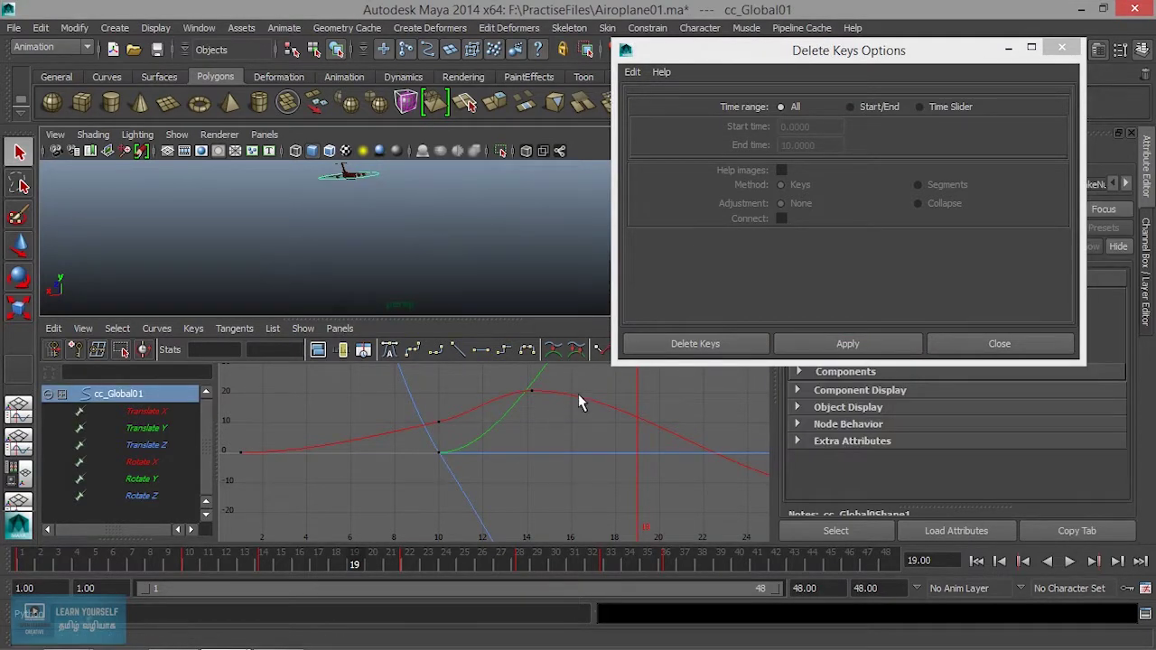
{"action": "scroll", "coordinate": [458, 470], "scroll_direction": "down", "scroll_amount": 3}
{"action": "scroll", "coordinate": [458, 470], "scroll_direction": "down", "scroll_amount": 2}
{"action": "left_click", "coordinate": [891, 350]}
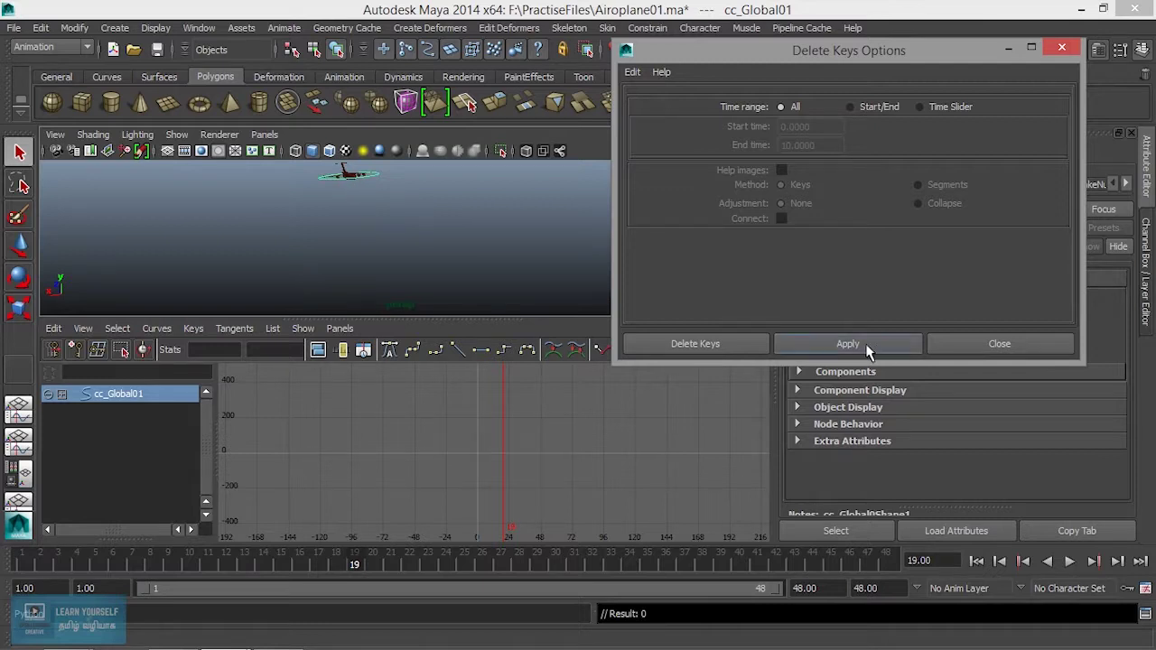
{"action": "left_click", "coordinate": [331, 241]}
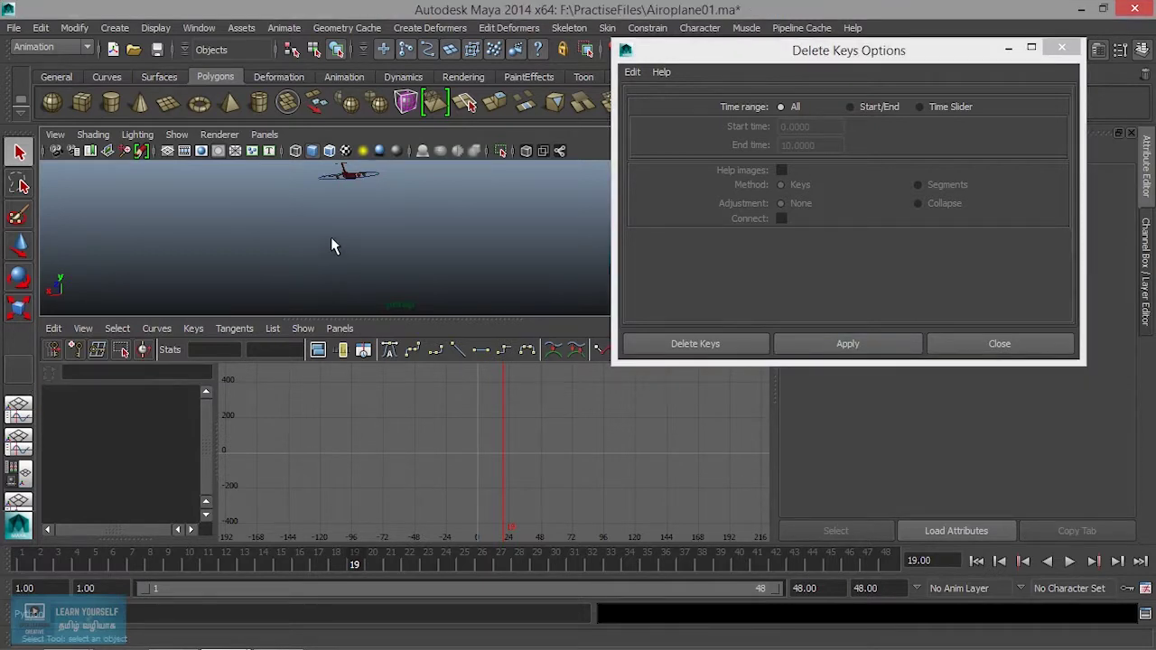
Undo to restore cc_Global01's deleted translate and rotate keys.
{"action": "key", "text": "ctrl+z"}
{"action": "left_click", "coordinate": [63, 394]}
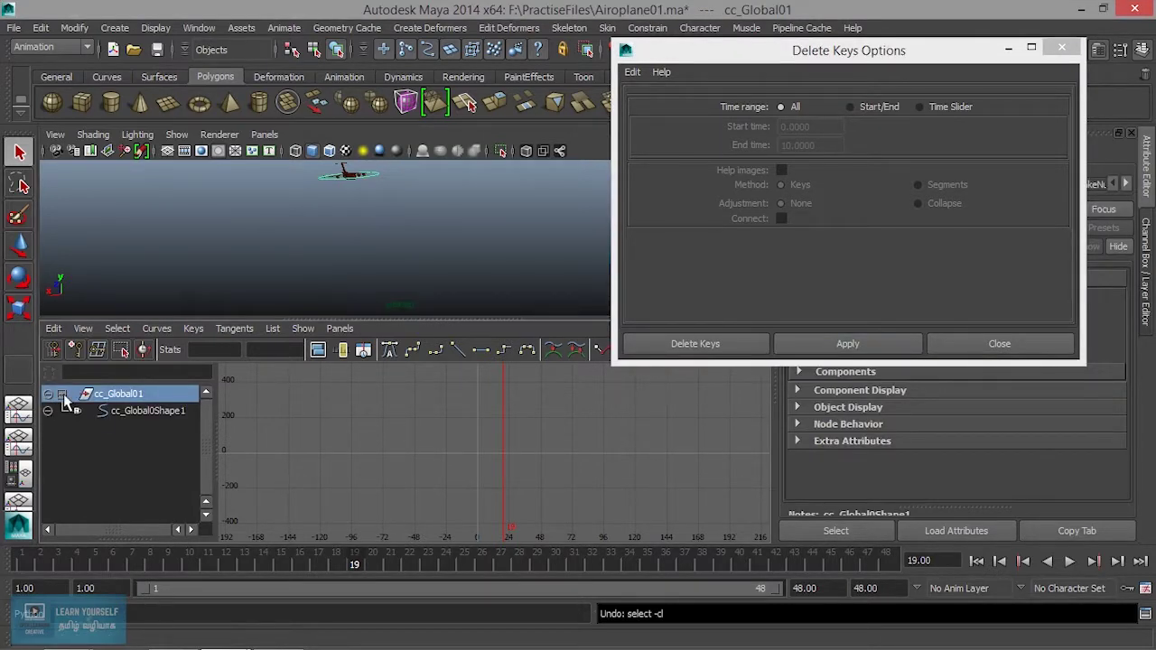
{"action": "left_click", "coordinate": [164, 411]}
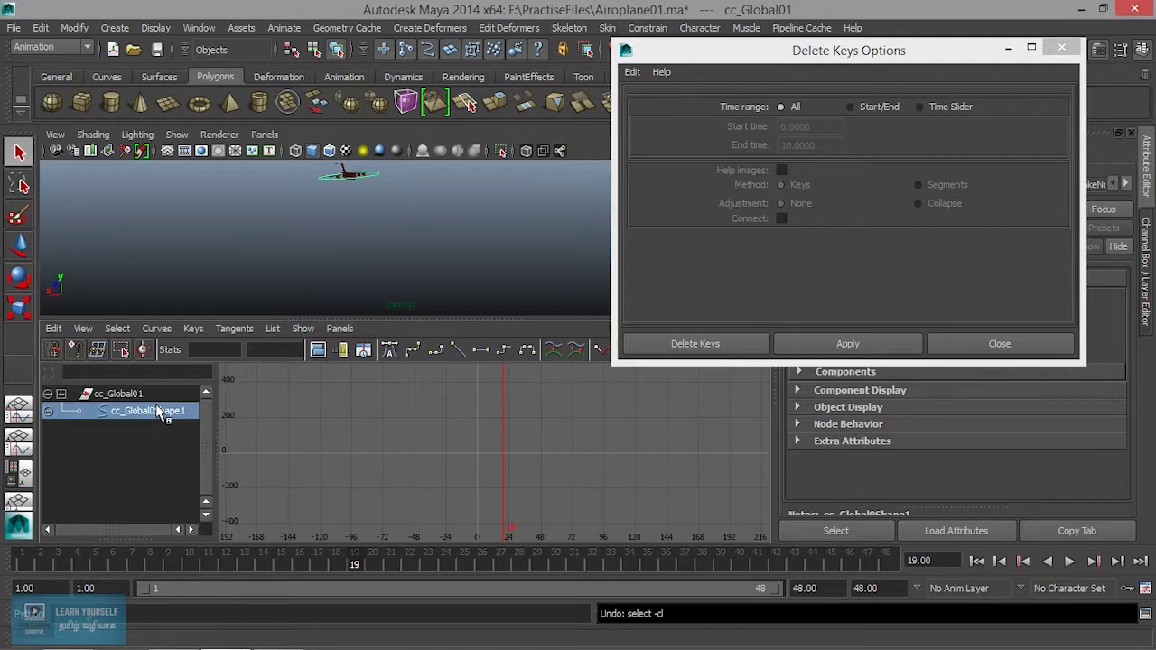
{"action": "left_click", "coordinate": [419, 237]}
{"action": "key", "text": "ctrl+z"}
{"action": "key", "text": "ctrl+z"}
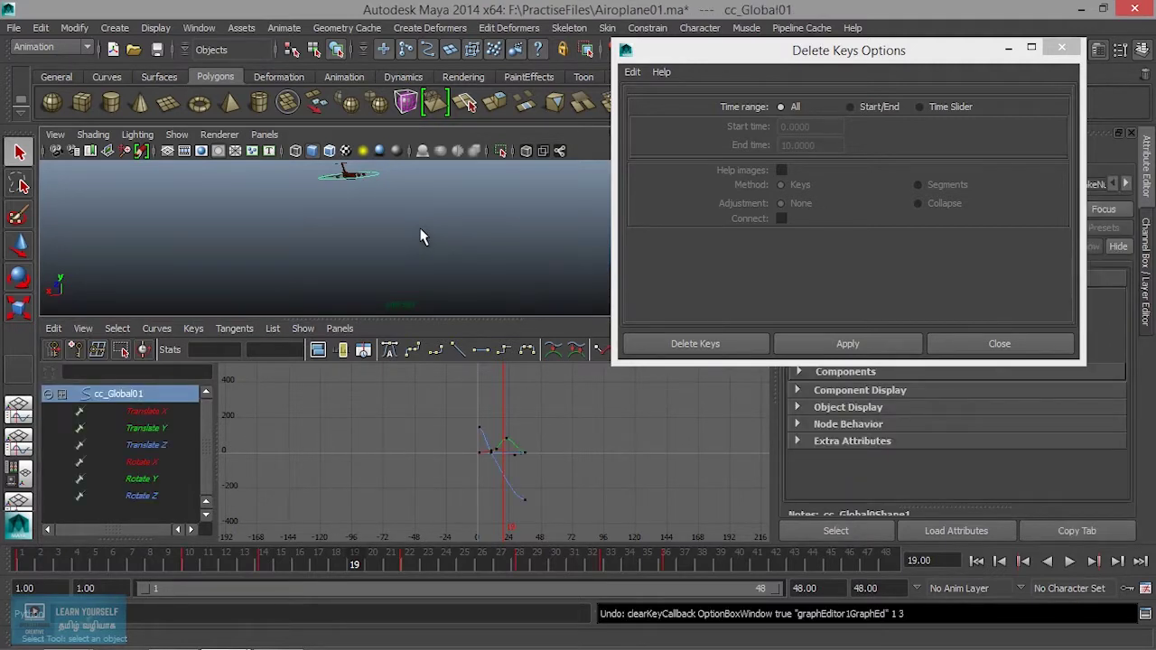
Nudge the airplane slightly with the Move tool and set the Time range to Start/End.
{"action": "key", "text": "w"}
{"action": "mouse_move", "coordinate": [361, 253]}
{"action": "middle_mouse_down"}
{"action": "mouse_move", "coordinate": [337, 259]}
{"action": "mouse_move", "coordinate": [408, 241]}
{"action": "middle_mouse_up"}
{"action": "key", "text": "q"}
{"action": "left_click", "coordinate": [850, 107]}
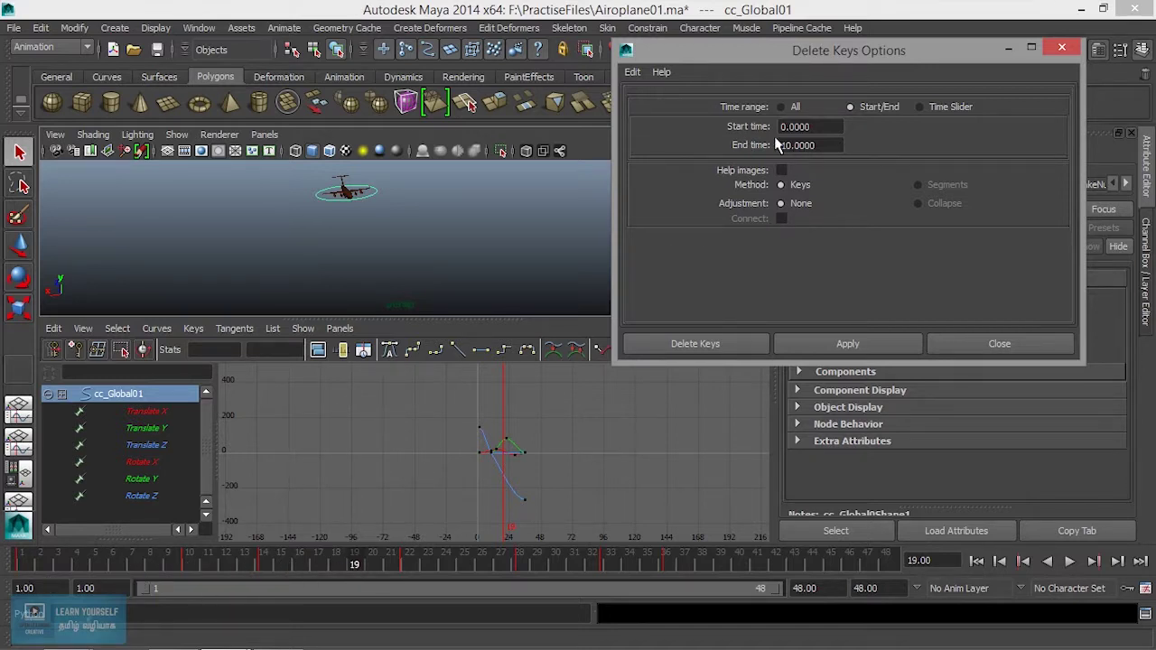
Set End time to 15, apply the 0–15 key deletion, then undo it.
{"action": "double_click", "coordinate": [825, 146]}
{"action": "type", "text": "15"}
{"action": "left_click", "coordinate": [848, 346]}
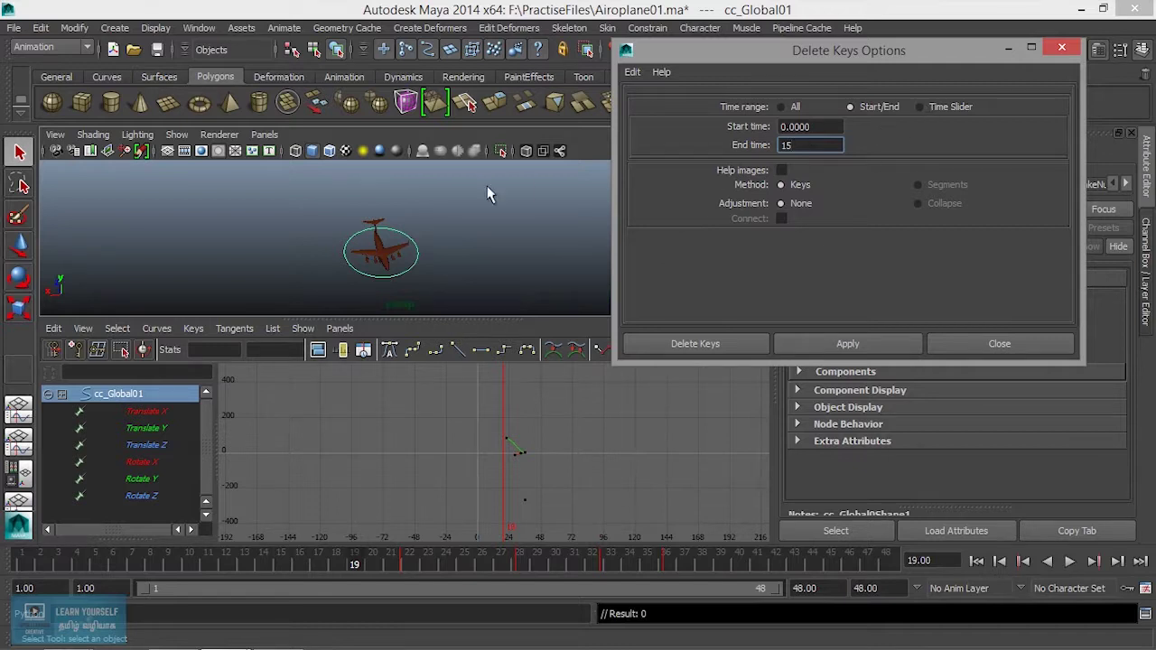
{"action": "left_click", "coordinate": [468, 249]}
{"action": "key", "text": "ctrl+z"}
{"action": "key", "text": "ctrl+z"}
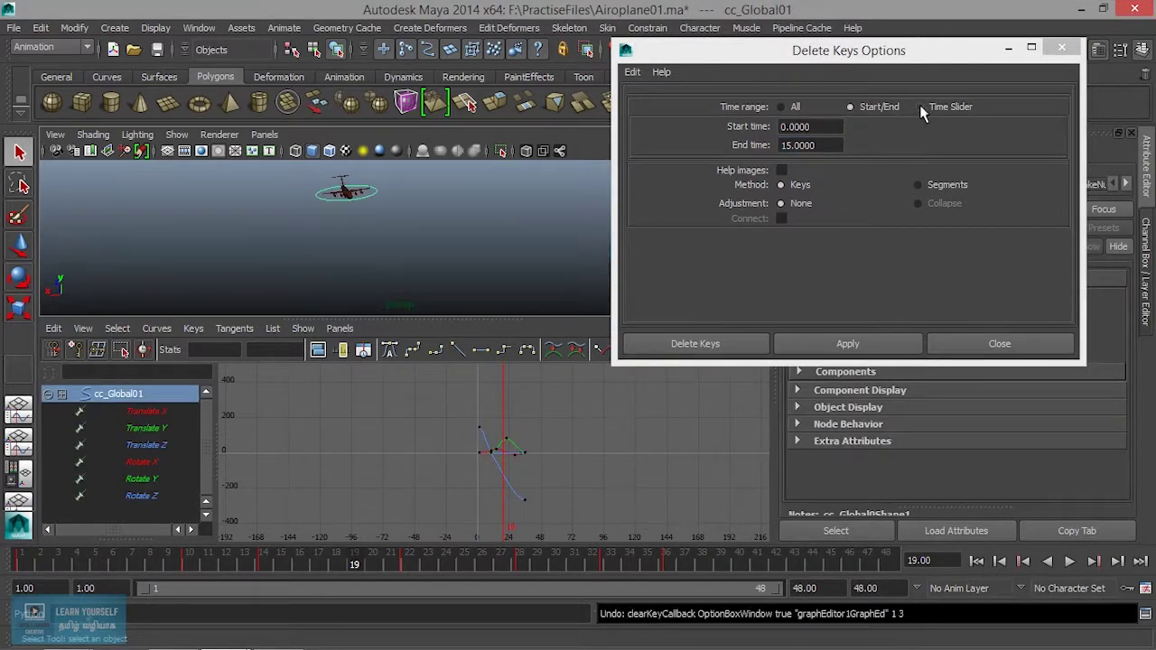
Use the Time Slider range, shorten playback to end at 28, and delete keys within it.
{"action": "left_click", "coordinate": [918, 107]}
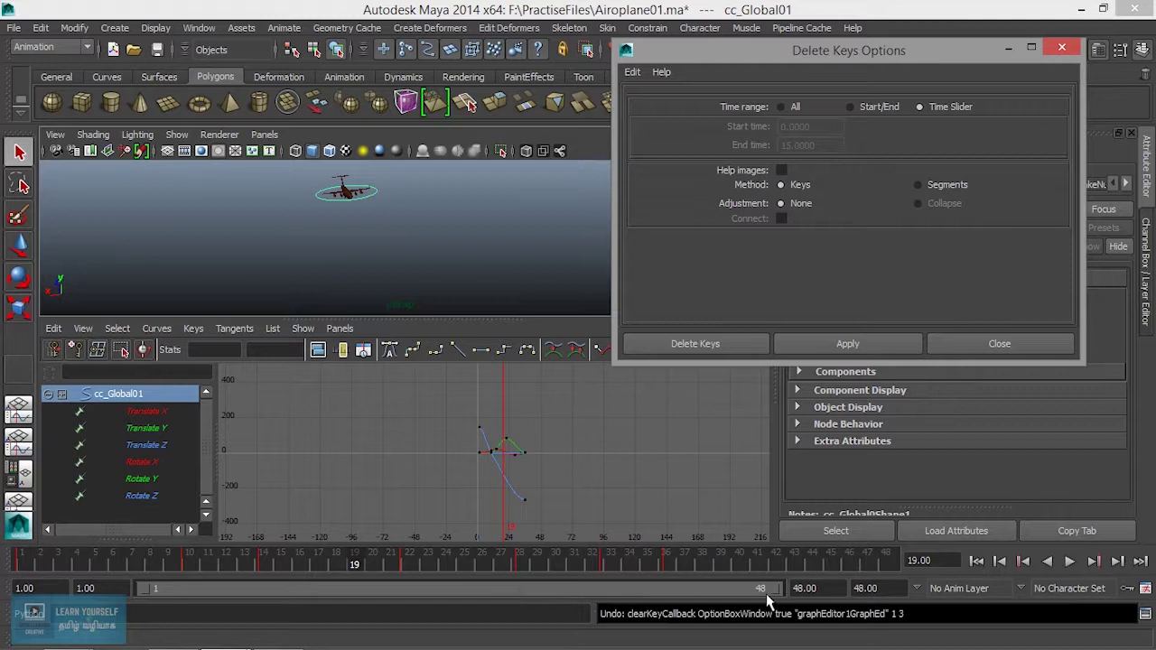
{"action": "left_click_drag", "start_coordinate": [770, 590], "coordinate": [506, 583]}
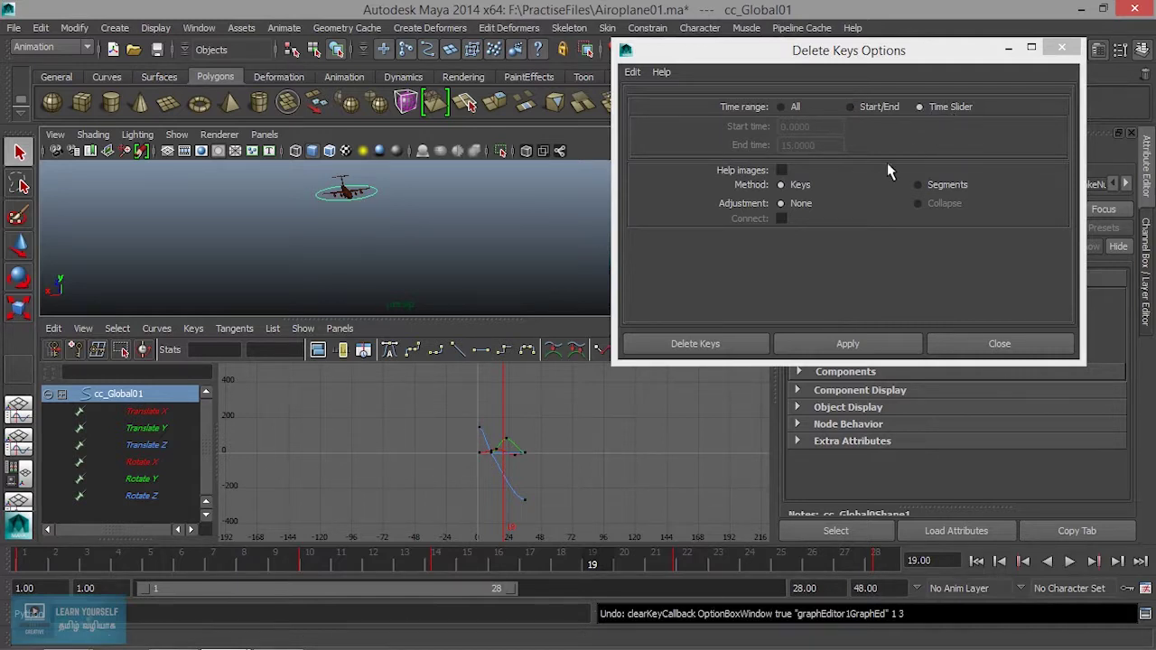
{"action": "left_click", "coordinate": [816, 342]}
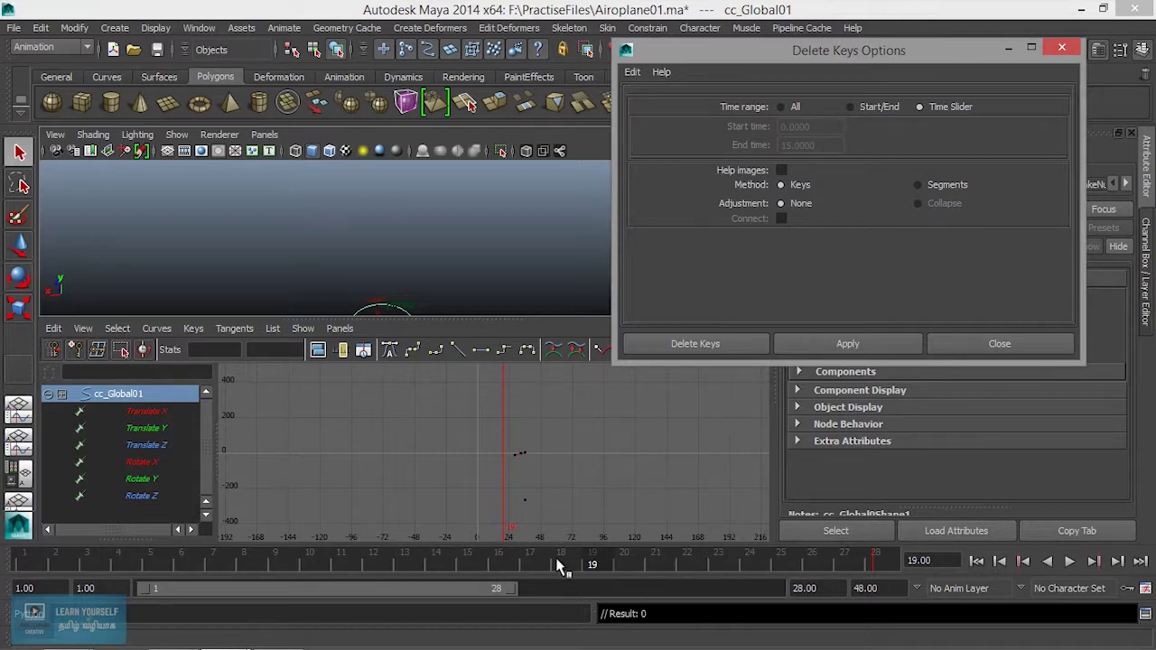
Undo the test deletion, restoring cc_Global01's keys and the full 1–48 range.
{"action": "mouse_move", "coordinate": [509, 587]}
{"action": "left_mouse_down"}
{"action": "mouse_move", "coordinate": [711, 588]}
{"action": "mouse_move", "coordinate": [676, 588]}
{"action": "left_mouse_up"}
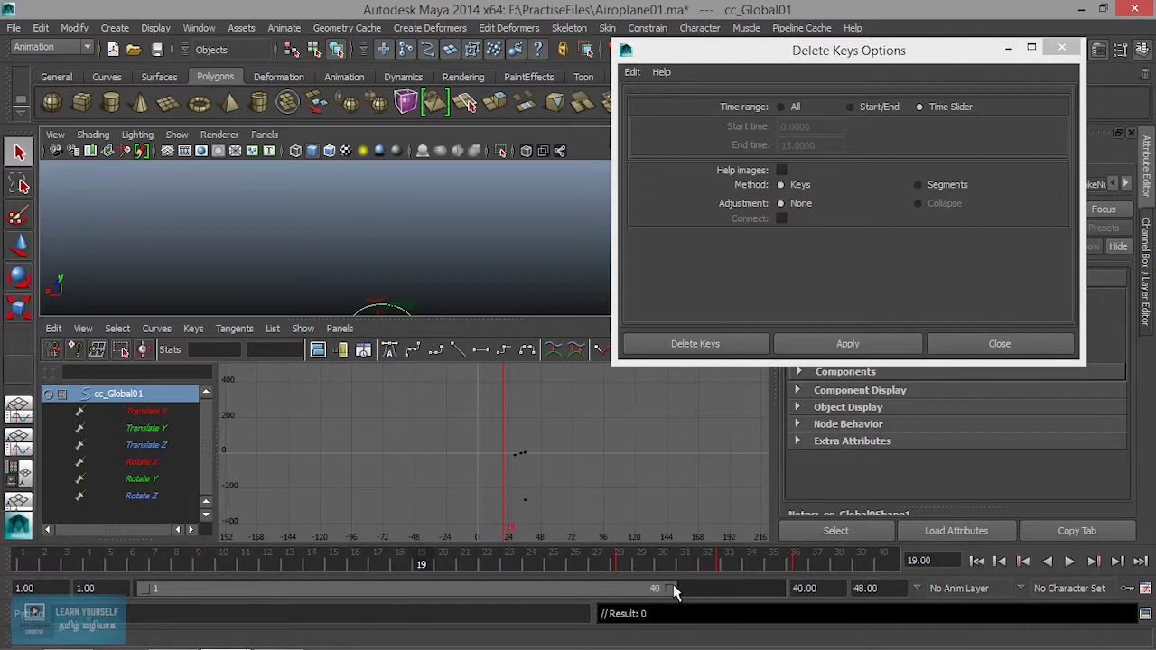
{"action": "left_click", "coordinate": [374, 229]}
{"action": "key", "text": "ctrl+z"}
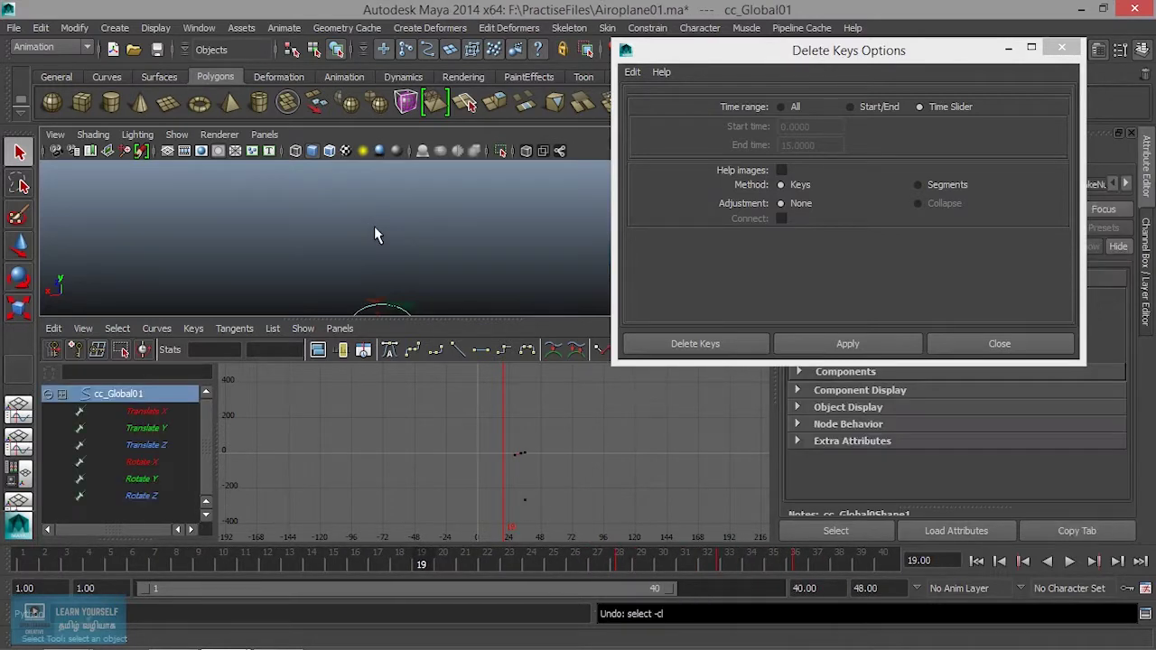
{"action": "key", "text": "ctrl+z"}
{"action": "key", "text": "ctrl+z"}
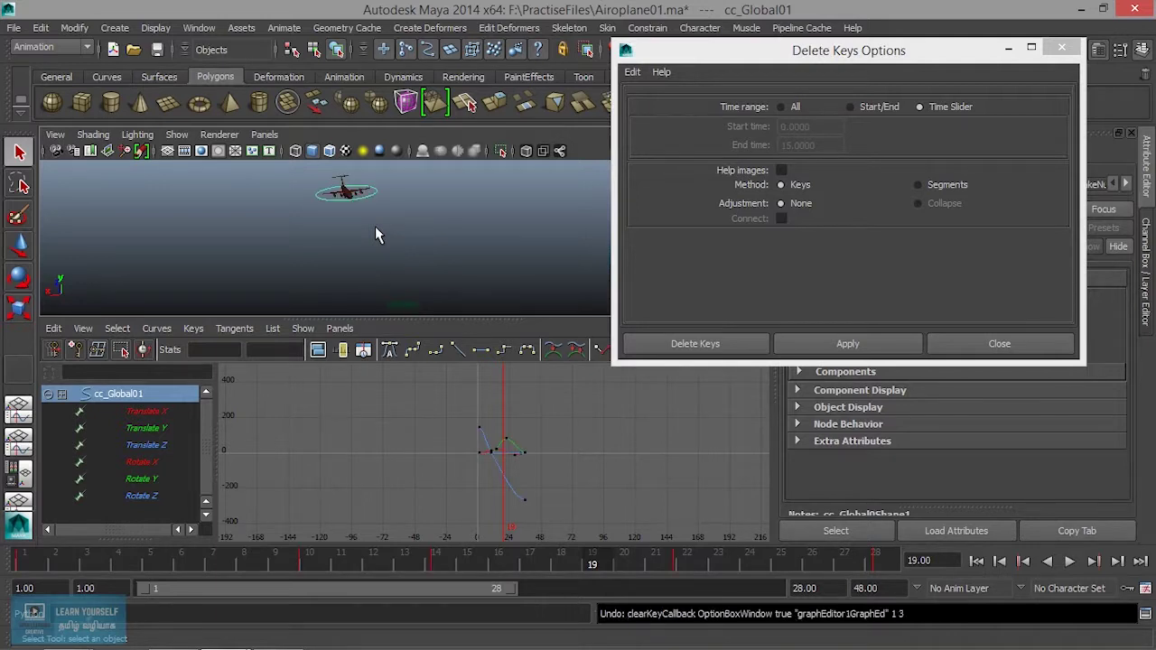
{"action": "key", "text": "ctrl+z"}
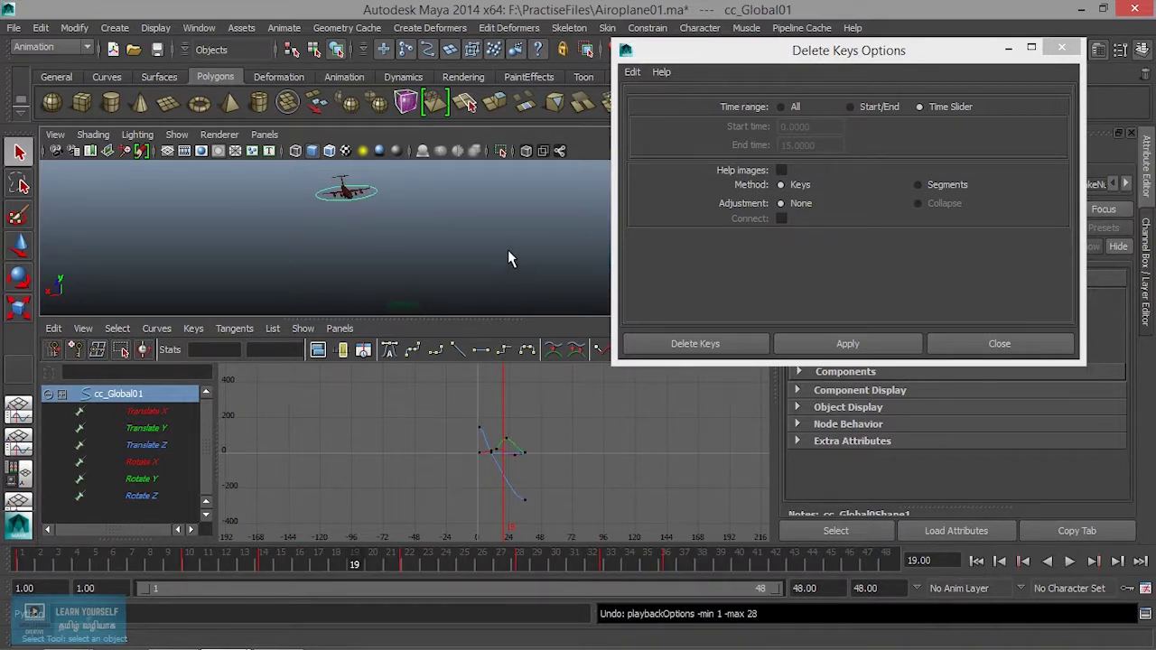
With a Start/End time range, compare the Segments and Keys deletion methods.
{"action": "left_click", "coordinate": [863, 108]}
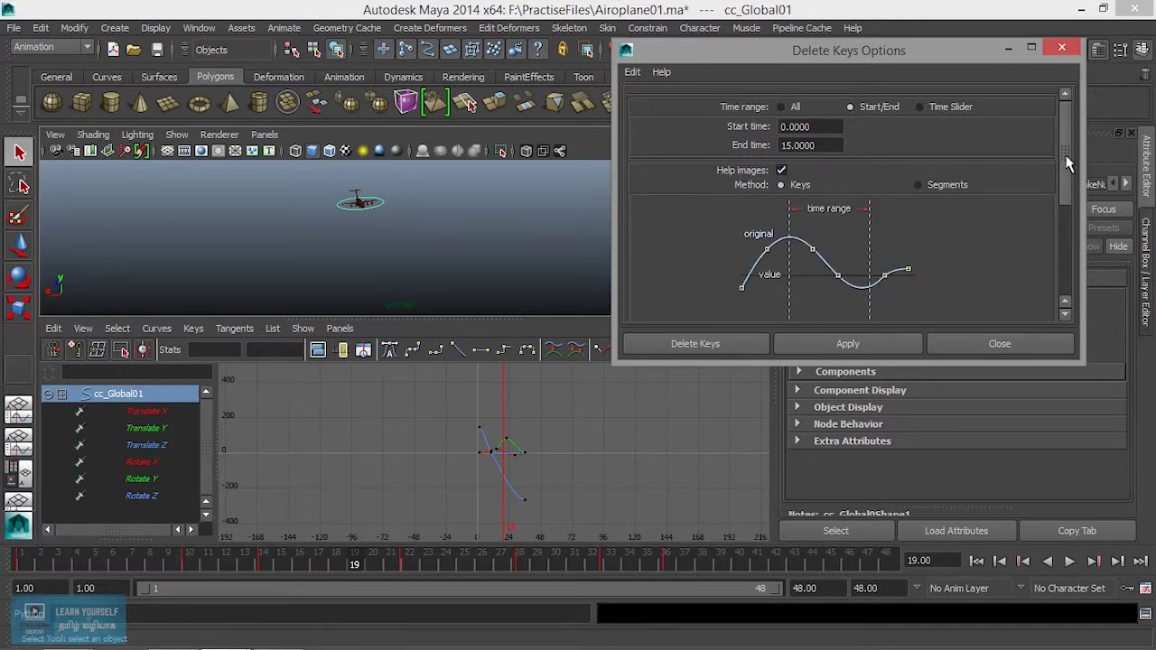
{"action": "left_click_drag", "start_coordinate": [1067, 163], "coordinate": [1067, 215]}
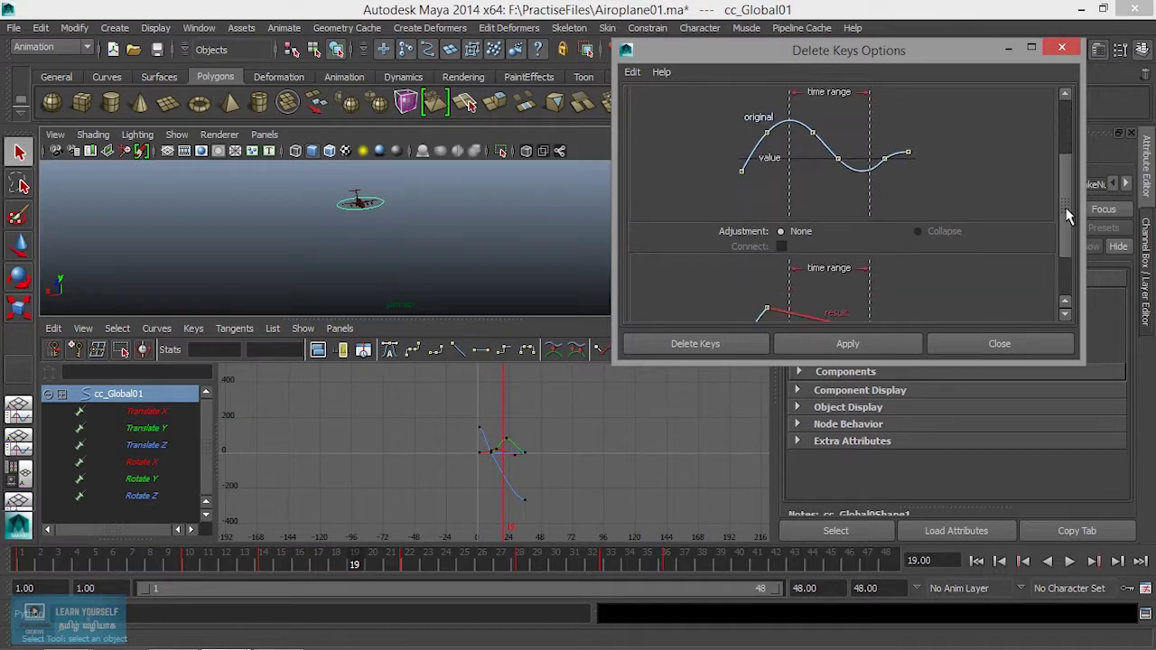
{"action": "left_click_drag", "start_coordinate": [1067, 215], "coordinate": [1067, 161]}
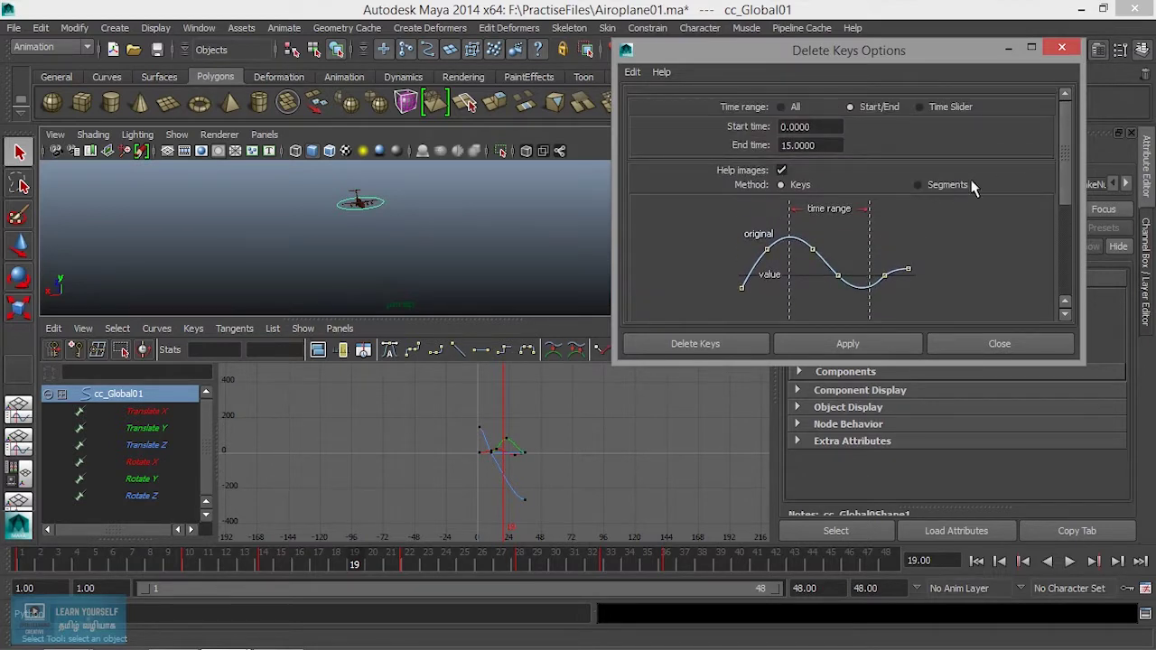
{"action": "left_click", "coordinate": [917, 184]}
{"action": "left_click", "coordinate": [780, 184]}
{"action": "mouse_move", "coordinate": [1065, 137]}
{"action": "left_mouse_down"}
{"action": "mouse_move", "coordinate": [1068, 230]}
{"action": "mouse_move", "coordinate": [1059, 183]}
{"action": "left_mouse_up"}
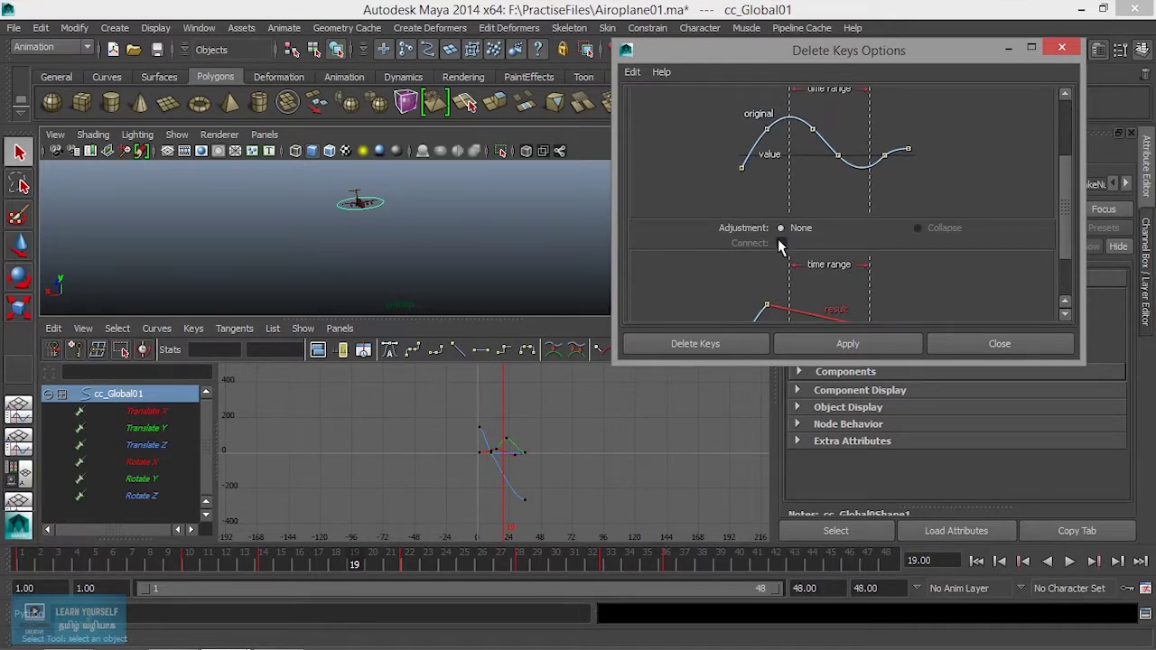
{"action": "scroll", "coordinate": [912, 231], "scroll_direction": "up", "scroll_amount": 3}
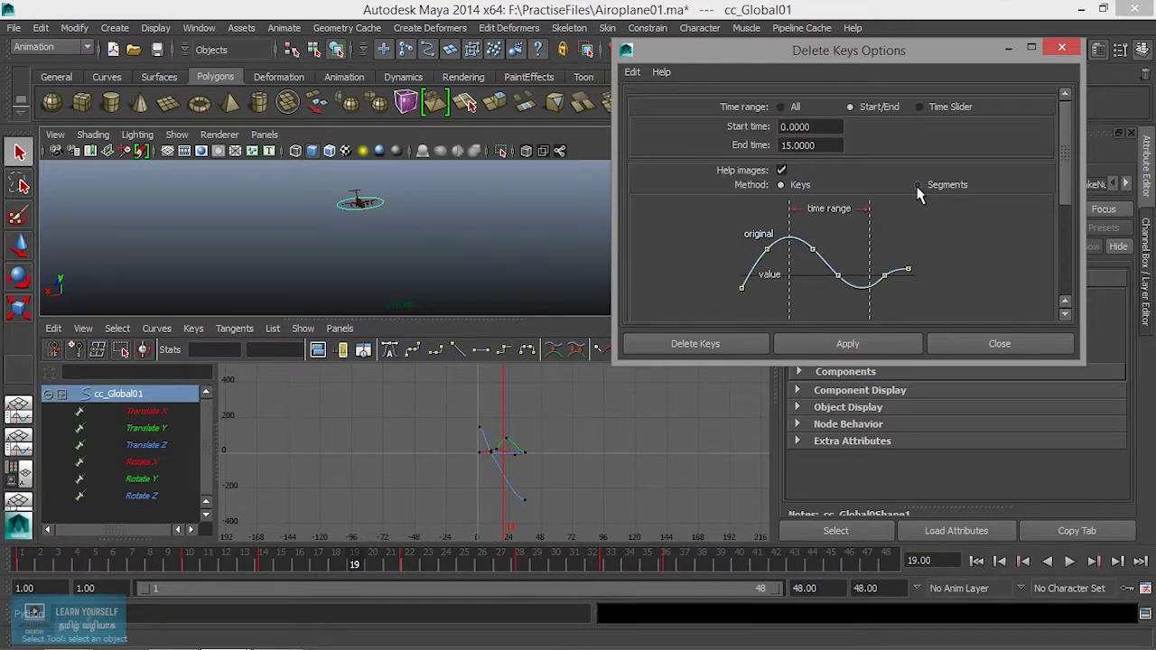
{"action": "scroll", "coordinate": [903, 252], "scroll_direction": "down", "scroll_amount": 2}
{"action": "scroll", "coordinate": [862, 269], "scroll_direction": "up", "scroll_amount": 2}
Set Time range to Time Slider and Adjustment to Collapse, after previewing None.
{"action": "left_click", "coordinate": [781, 107]}
{"action": "left_click", "coordinate": [850, 106]}
{"action": "left_click", "coordinate": [919, 106]}
{"action": "scroll", "coordinate": [863, 253], "scroll_direction": "down", "scroll_amount": 4}
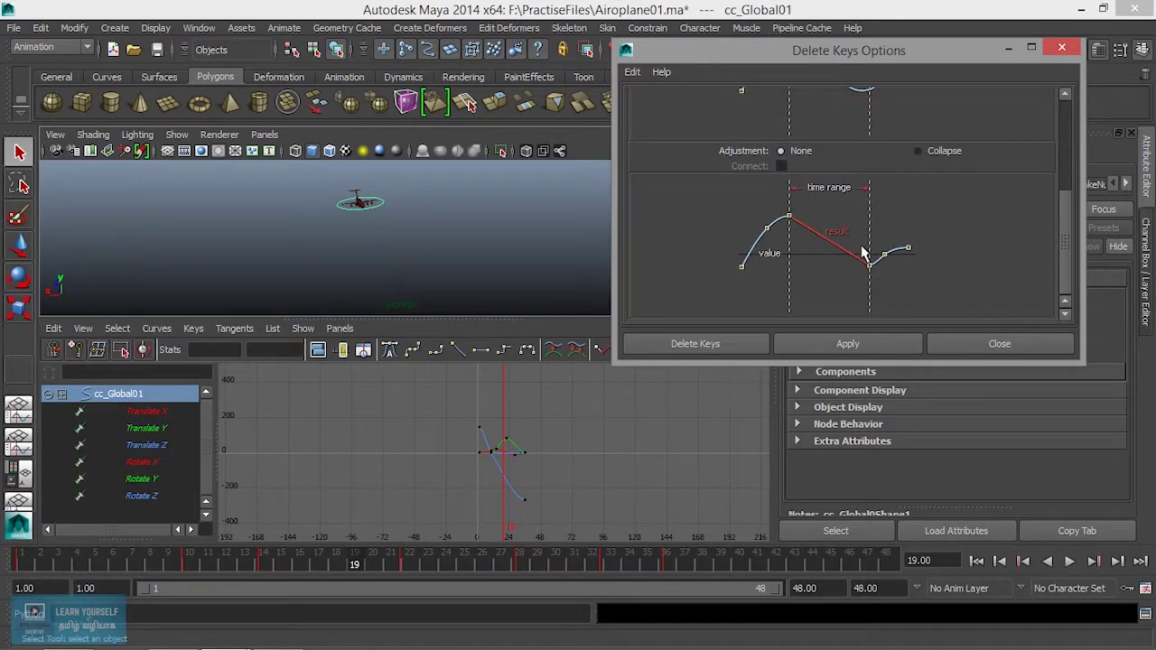
{"action": "scroll", "coordinate": [862, 253], "scroll_direction": "up", "scroll_amount": 3}
{"action": "scroll", "coordinate": [862, 253], "scroll_direction": "down", "scroll_amount": 1}
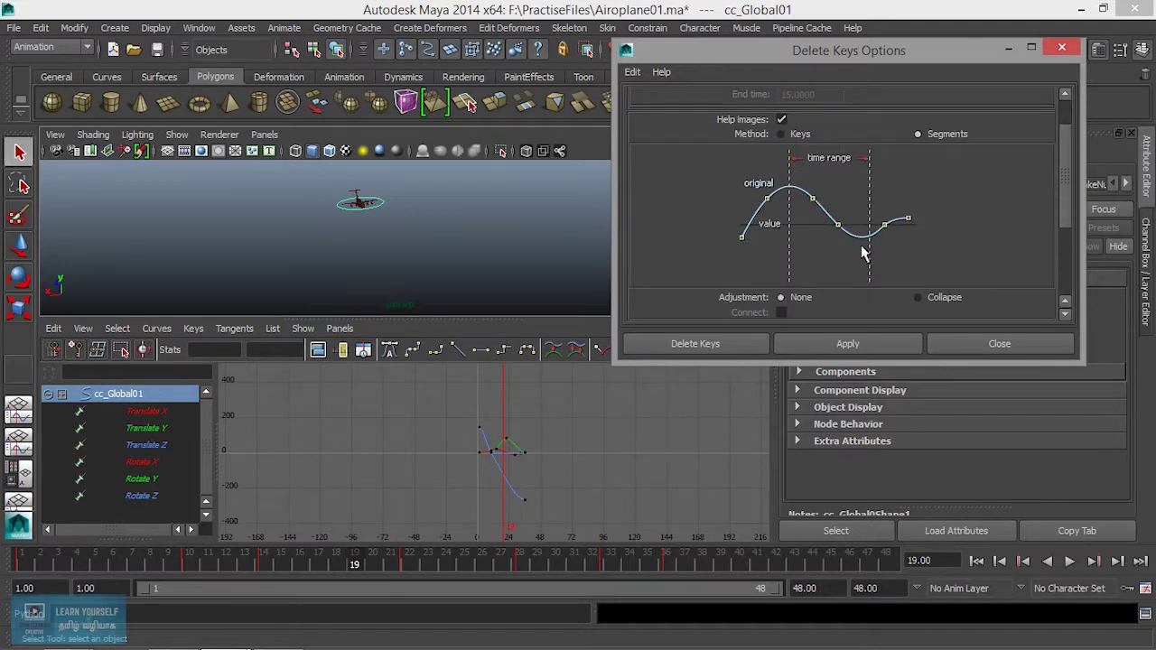
{"action": "scroll", "coordinate": [863, 253], "scroll_direction": "down", "scroll_amount": 2}
{"action": "left_click", "coordinate": [916, 196]}
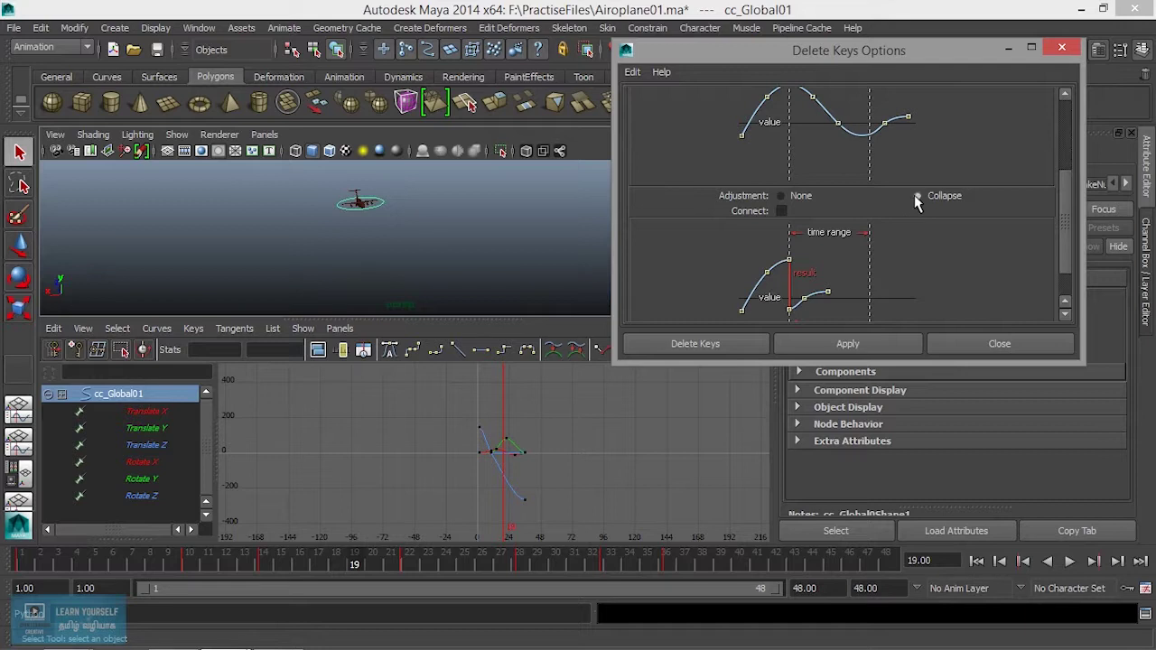
{"action": "left_click", "coordinate": [781, 196]}
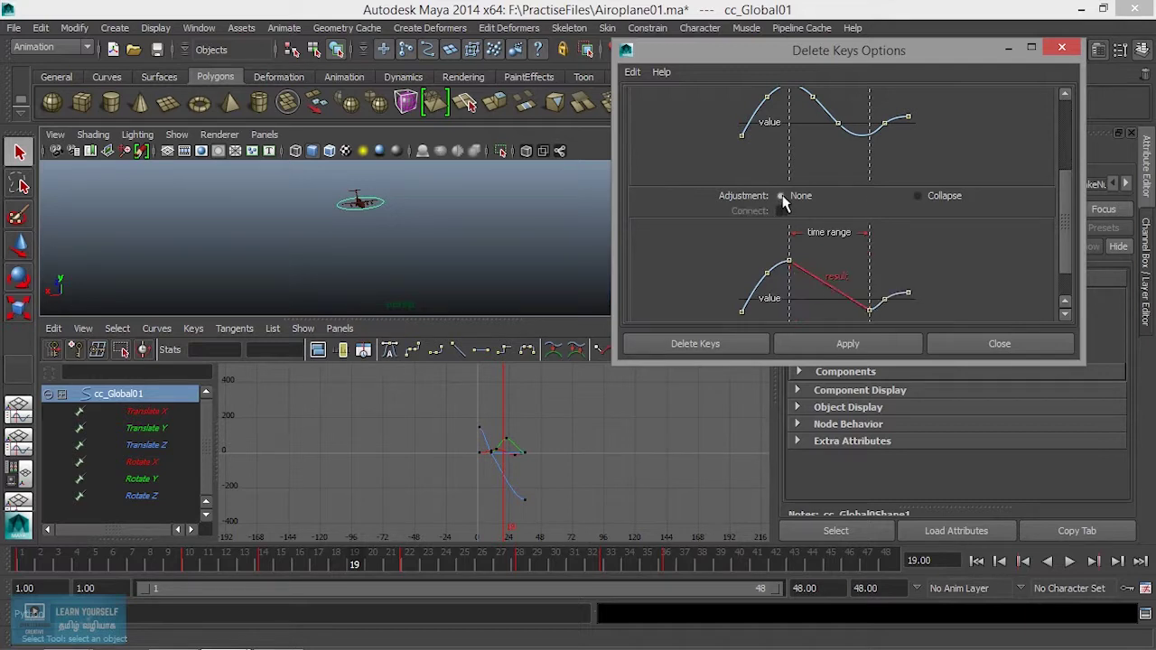
{"action": "left_click", "coordinate": [917, 196]}
{"action": "scroll", "coordinate": [916, 244], "scroll_direction": "up", "scroll_amount": 3}
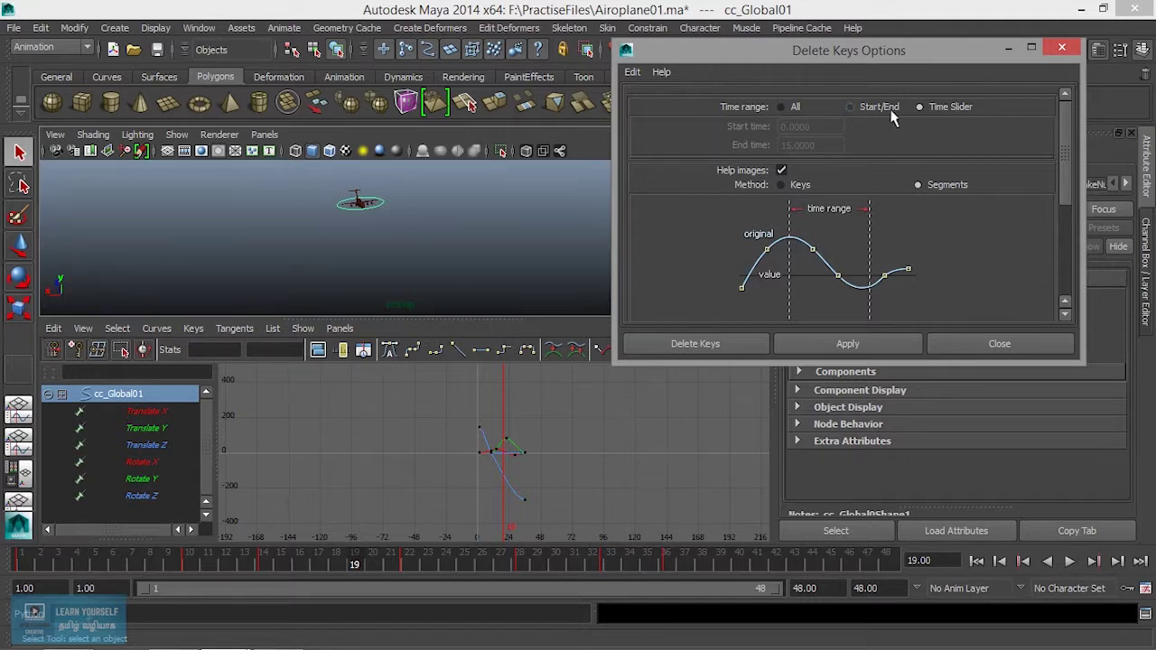
Turn off Help images, then play the animation and stop at frame 21.
{"action": "left_click", "coordinate": [782, 170]}
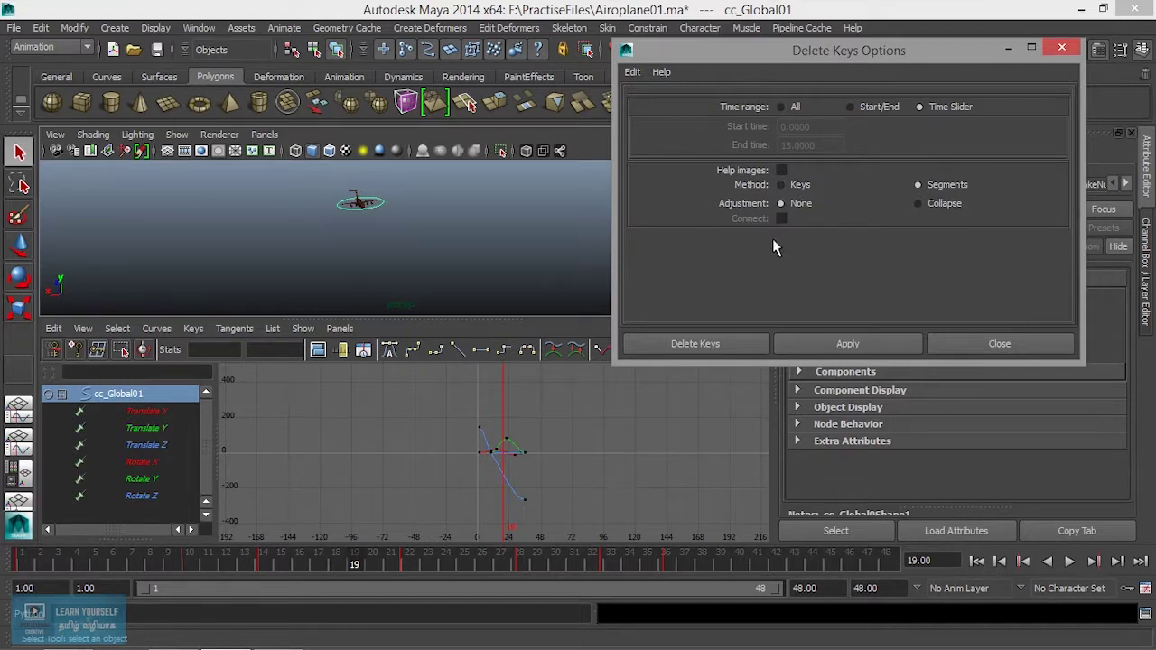
{"action": "left_click", "coordinate": [398, 562]}
{"action": "key", "text": "alt+v"}
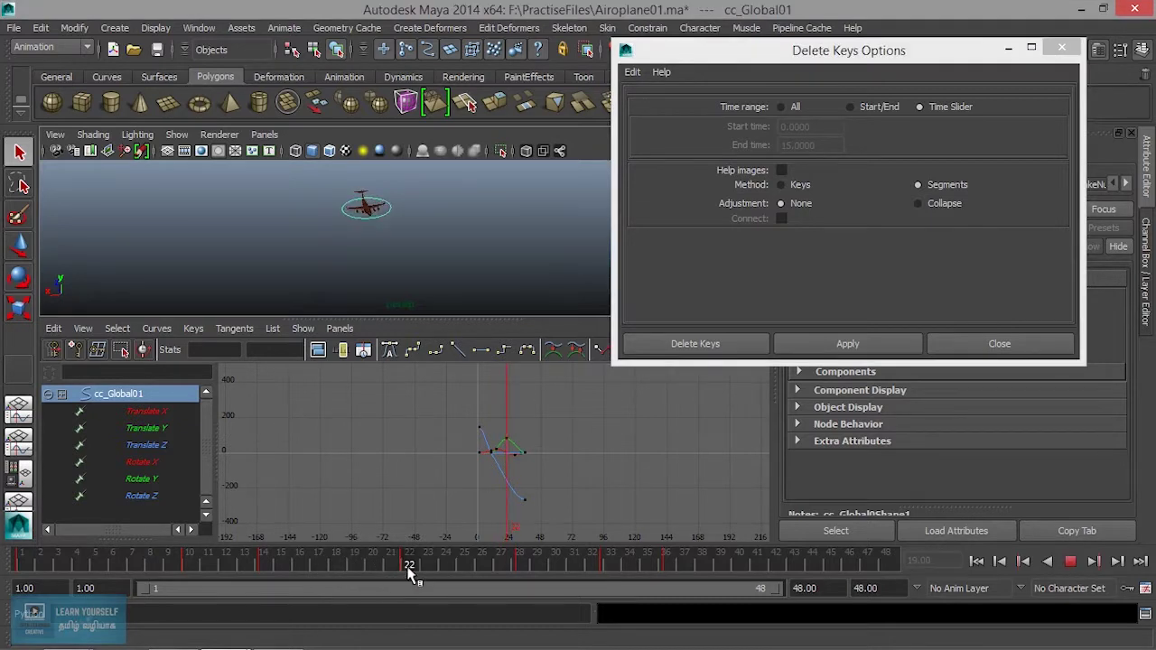
{"action": "left_click", "coordinate": [390, 564]}
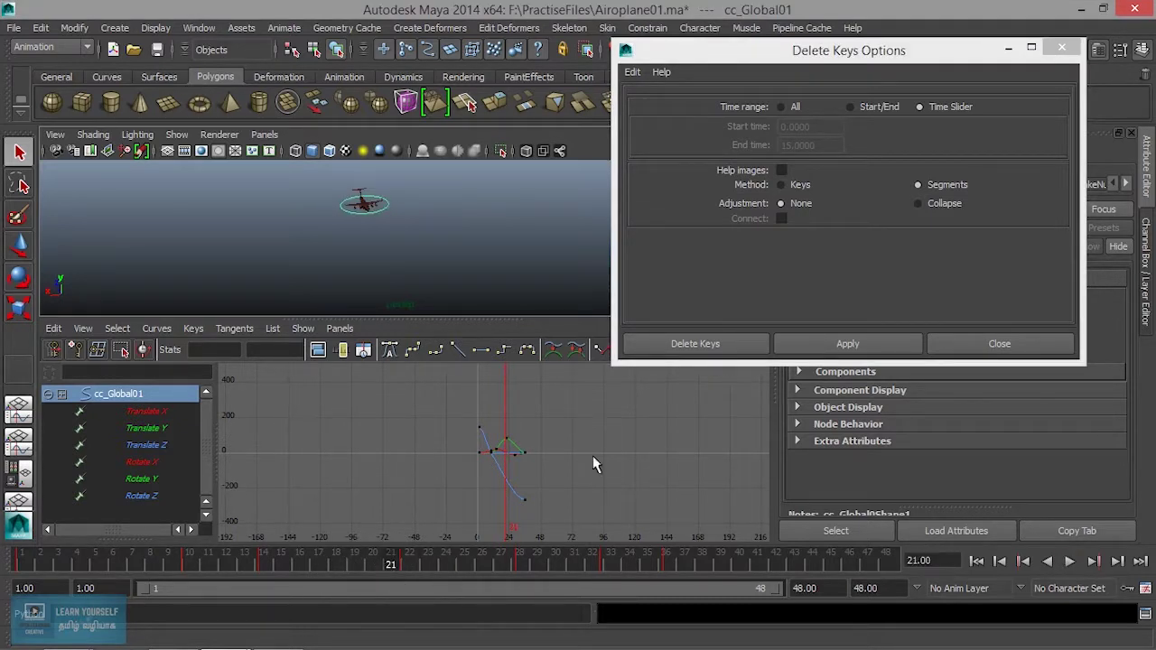
{"action": "left_click", "coordinate": [633, 71]}
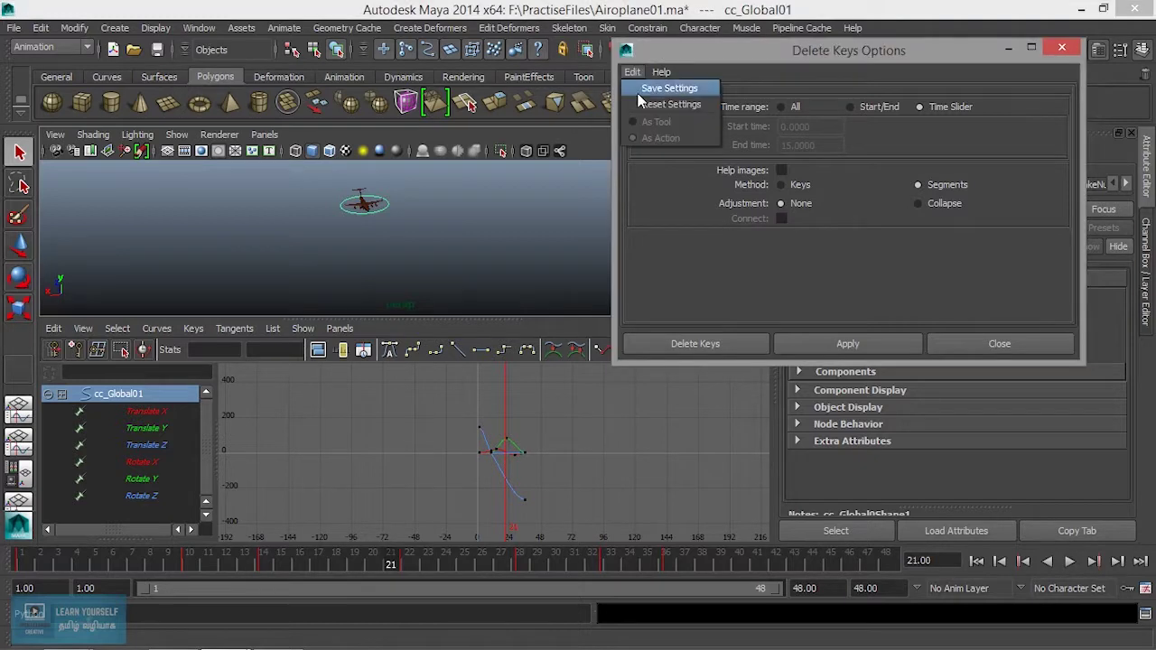
Reset Delete Keys Options to defaults, delete all cc_Global01 keys, and scrub to frame 2.
{"action": "left_click", "coordinate": [654, 103]}
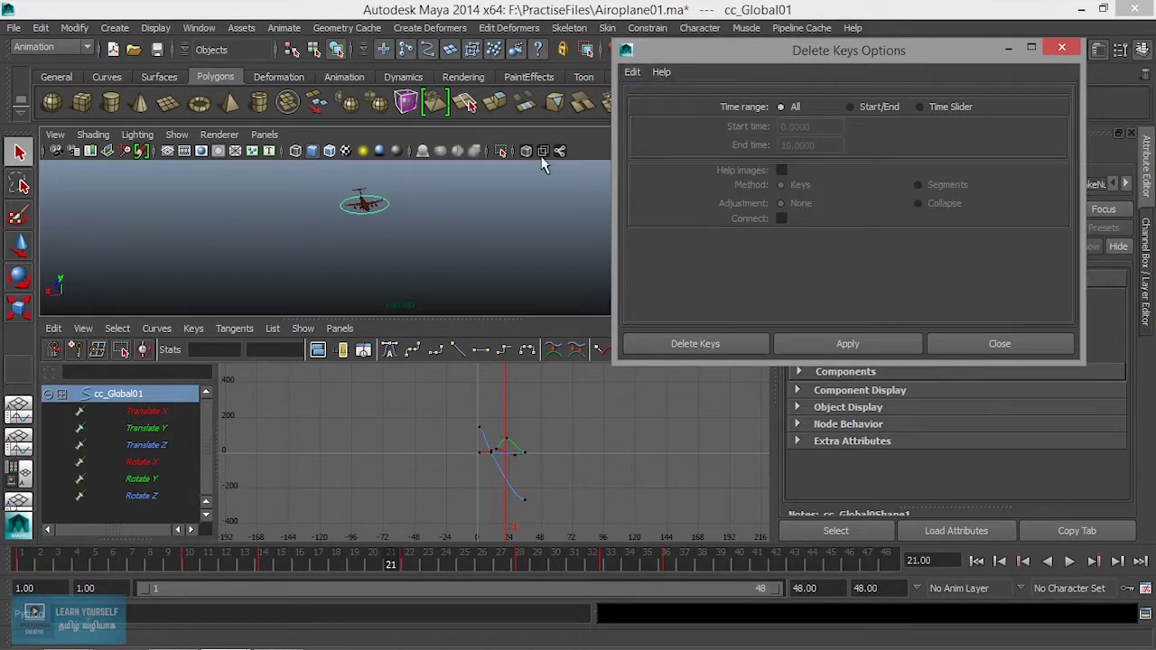
{"action": "left_click", "coordinate": [388, 215]}
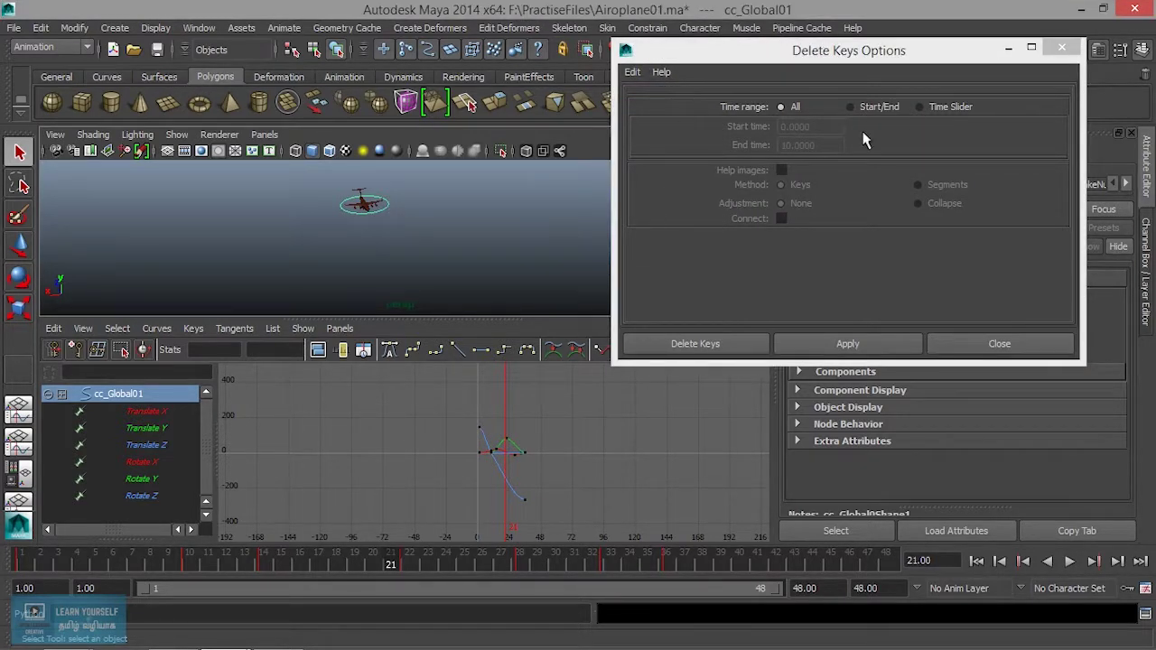
{"action": "left_click", "coordinate": [859, 349]}
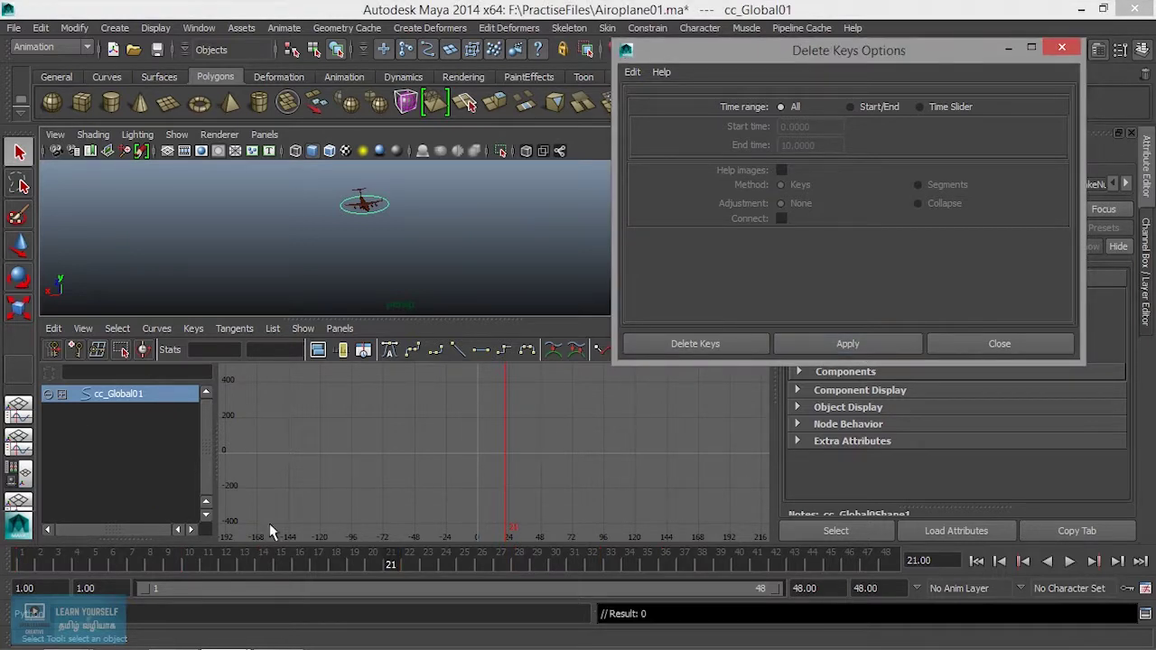
{"action": "left_click_drag", "start_coordinate": [391, 567], "coordinate": [39, 560]}
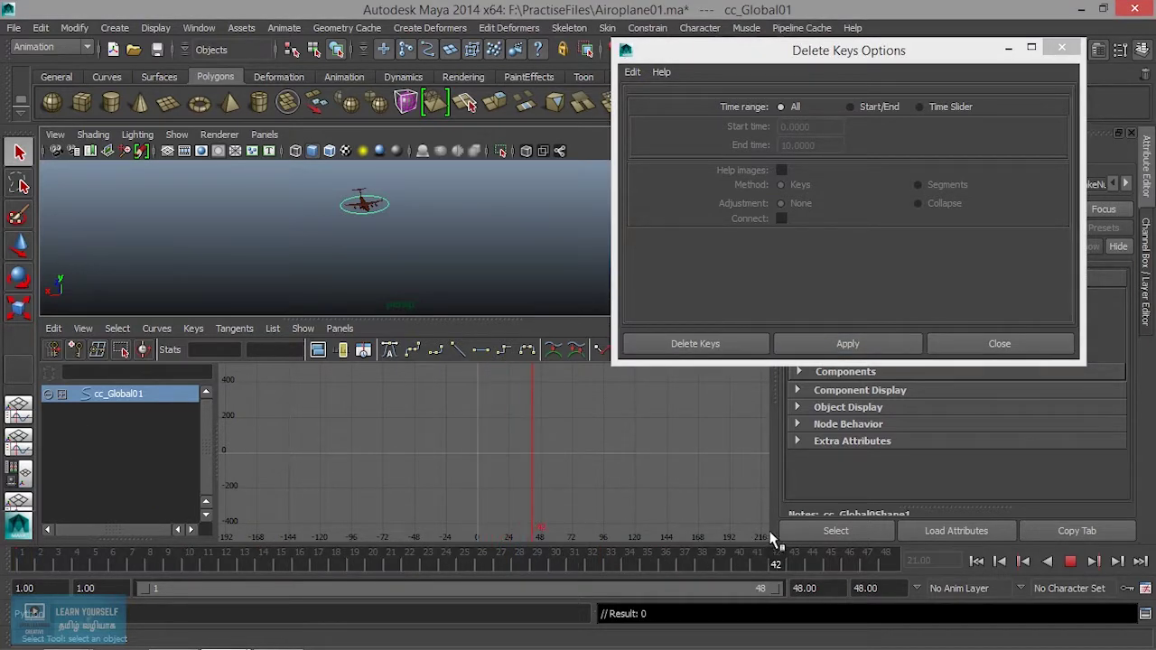